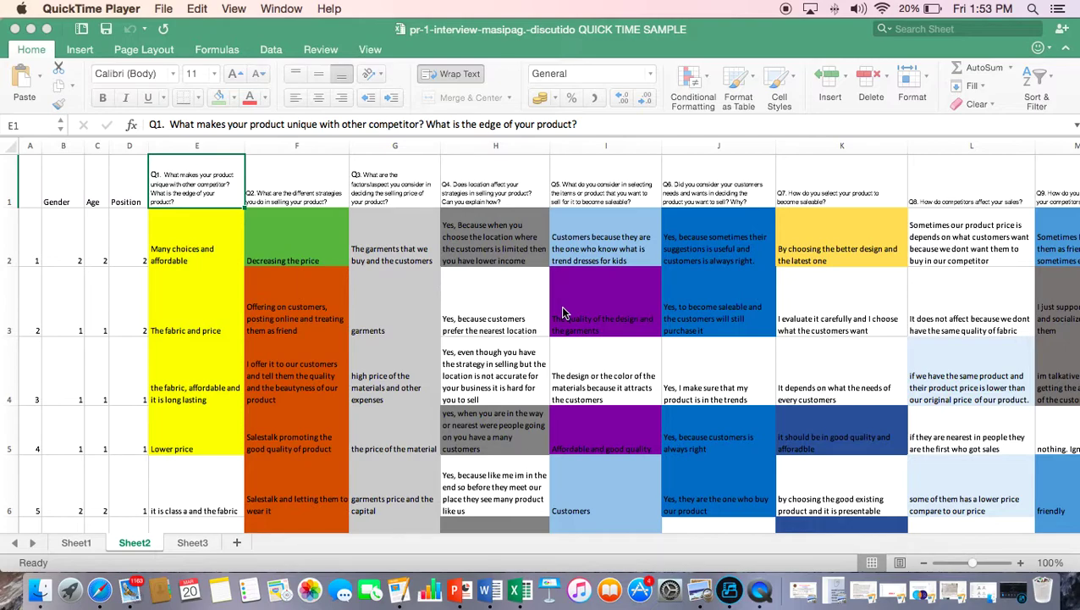
- Switch to the PowerPoint presentation and review the Step 2 highlighting slide and the Step 3 encoding slide
{"action": "key", "text": "ctrl+Up"}
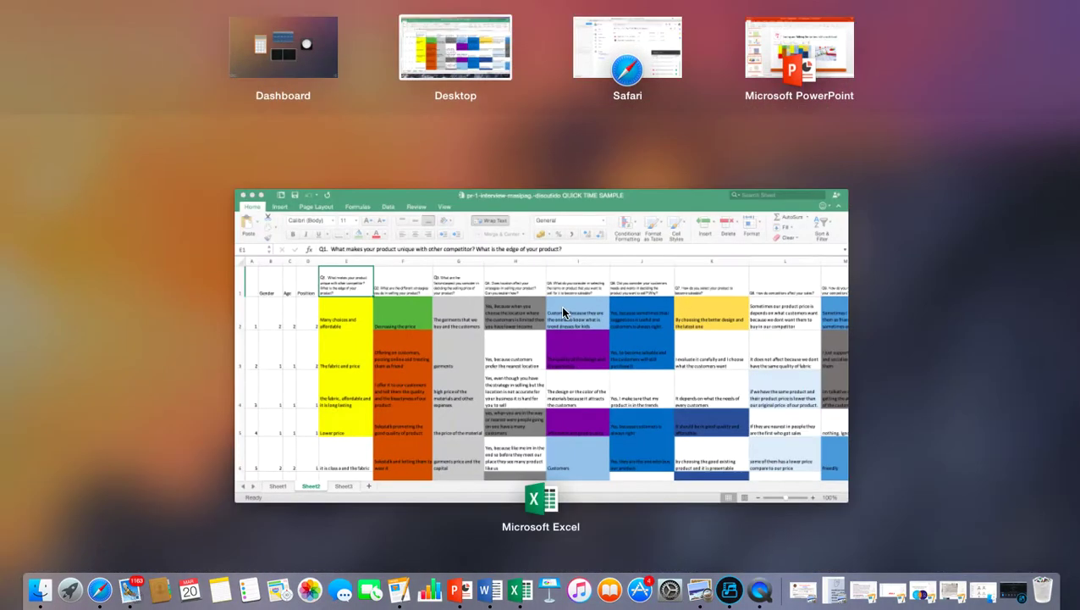
{"action": "left_click", "coordinate": [802, 56]}
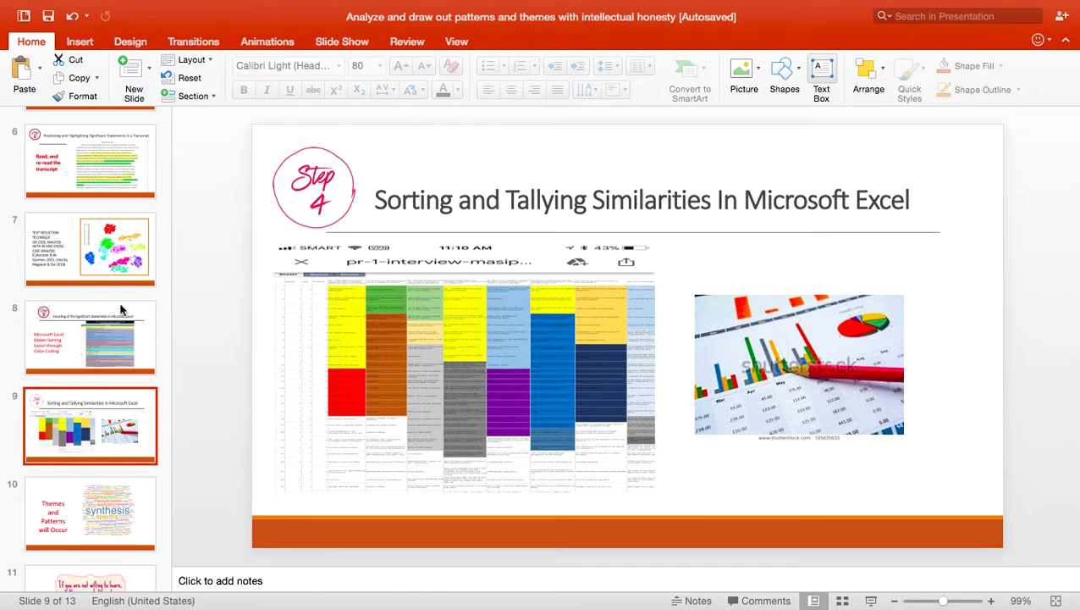
{"action": "key", "text": "Up"}
{"action": "key", "text": "Up"}
{"action": "key", "text": "Up"}
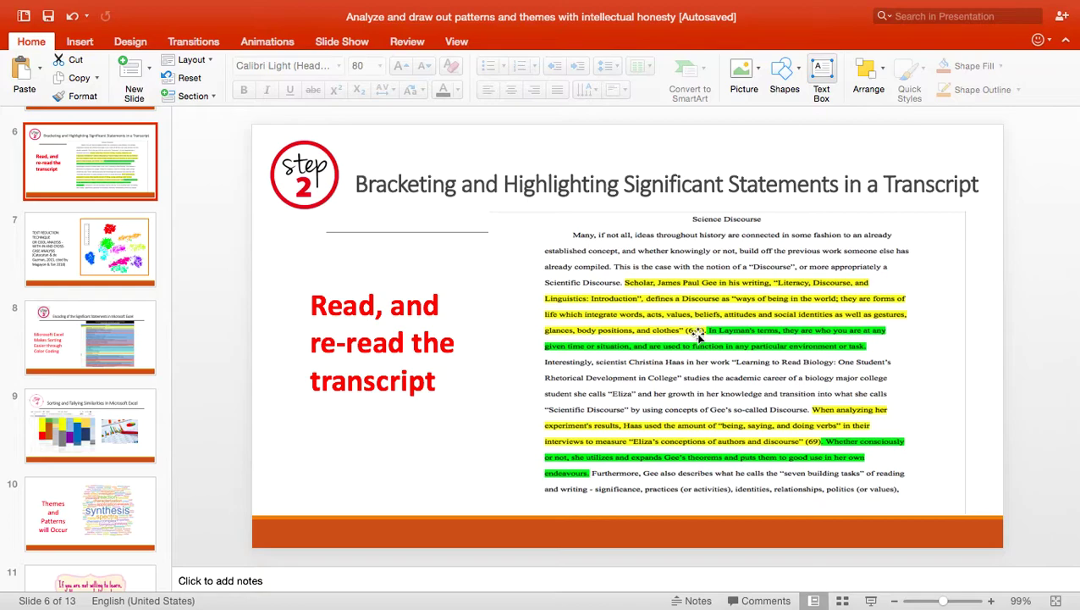
{"action": "left_click", "coordinate": [135, 337]}
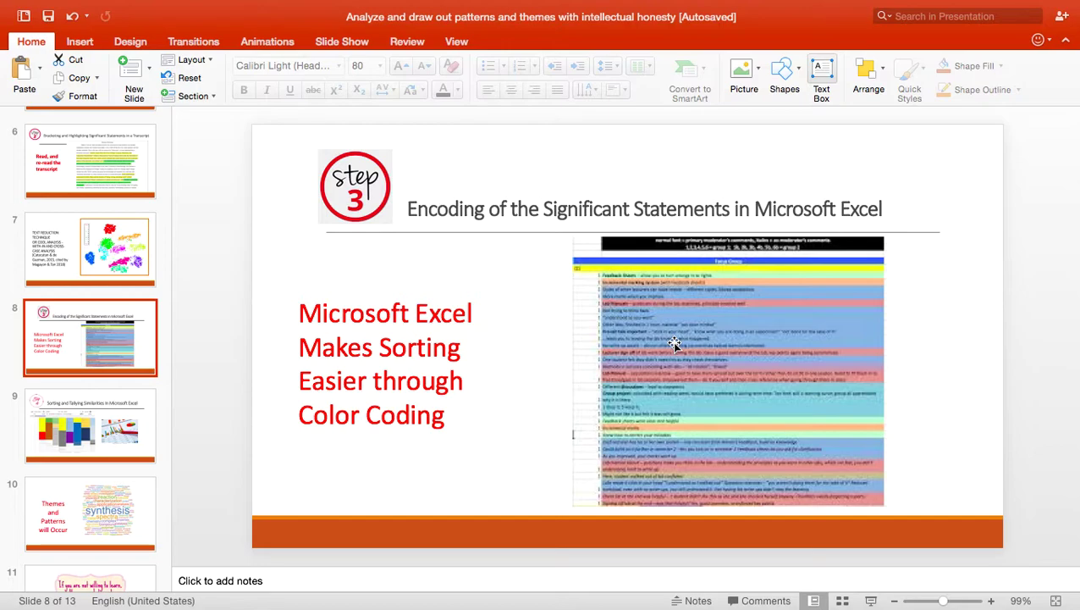
- Switch back to the interview workbook in Excel and show its window in full screen
{"action": "key", "text": "ctrl+Up"}
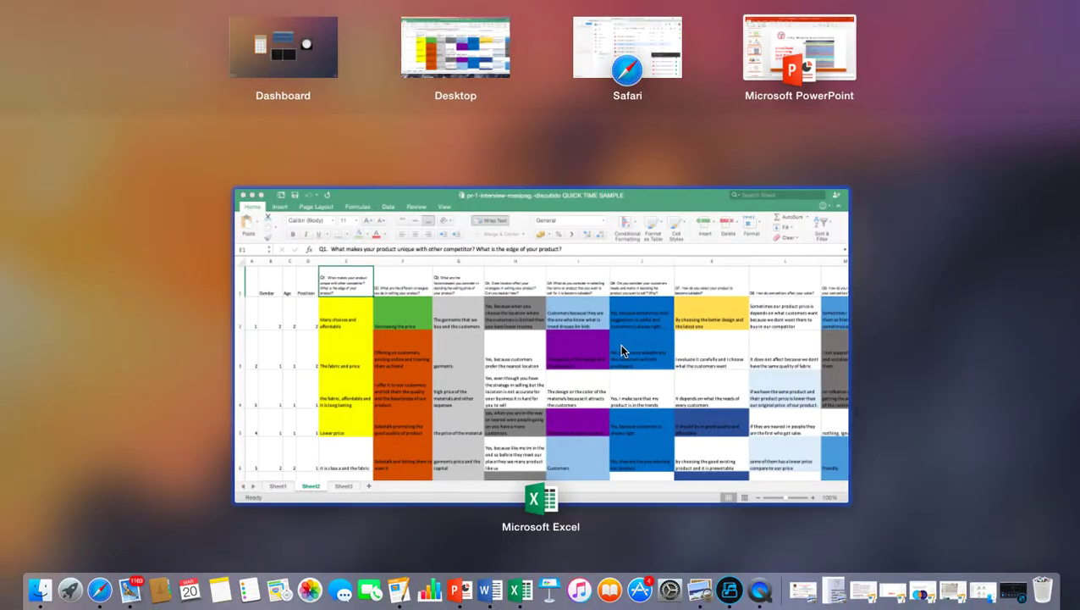
{"action": "left_click", "coordinate": [620, 347]}
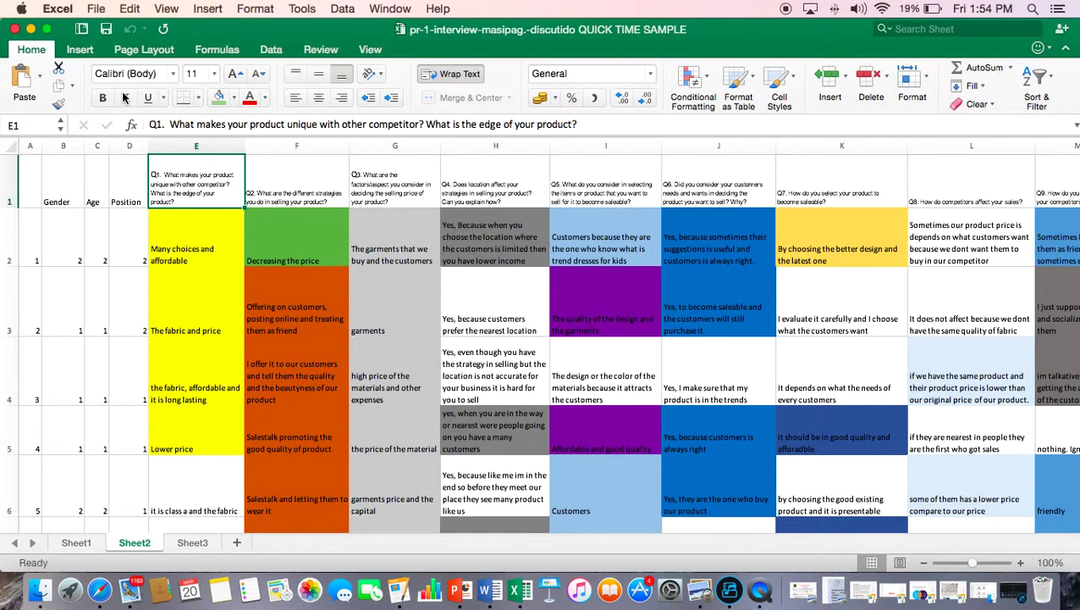
{"action": "left_click", "coordinate": [46, 28]}
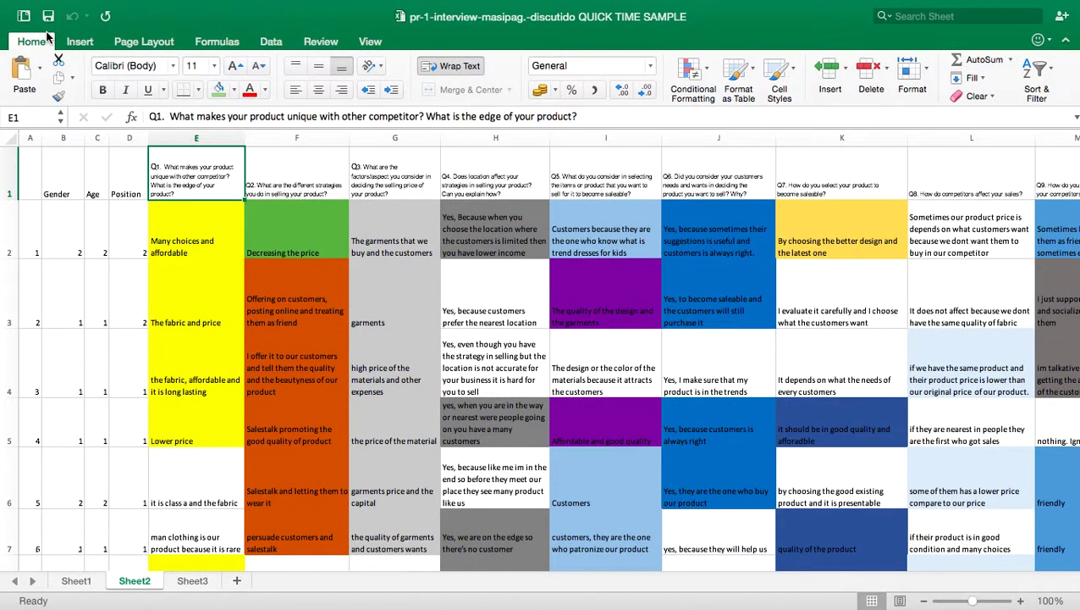
- Examine the yellow-coded answers in the Q1 column one by one, from row 2 down to row 31
{"action": "left_click", "coordinate": [179, 252]}
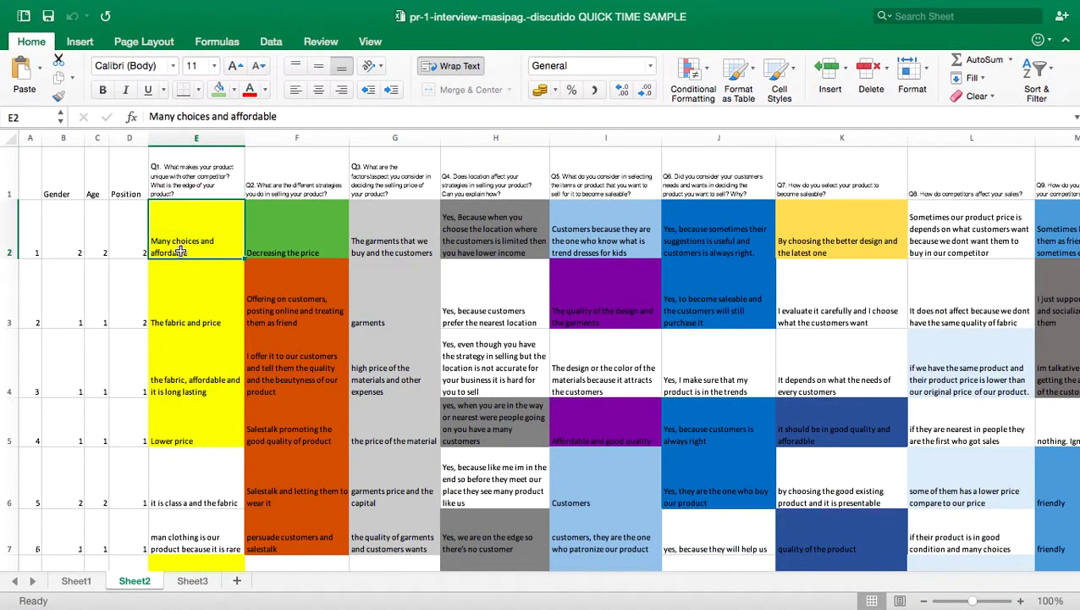
{"action": "left_click", "coordinate": [189, 293]}
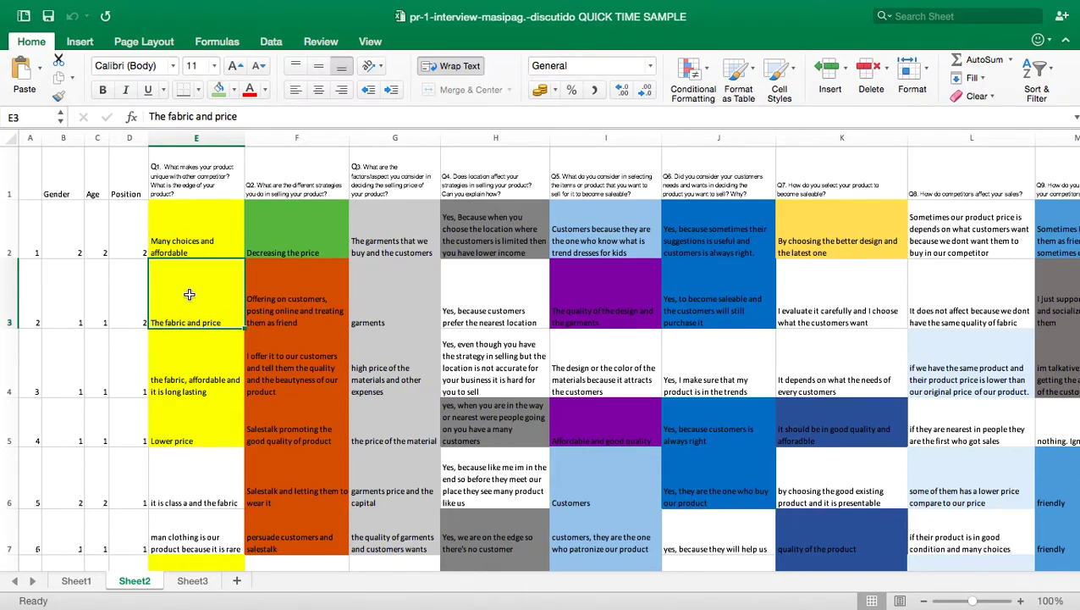
{"action": "left_click", "coordinate": [180, 246]}
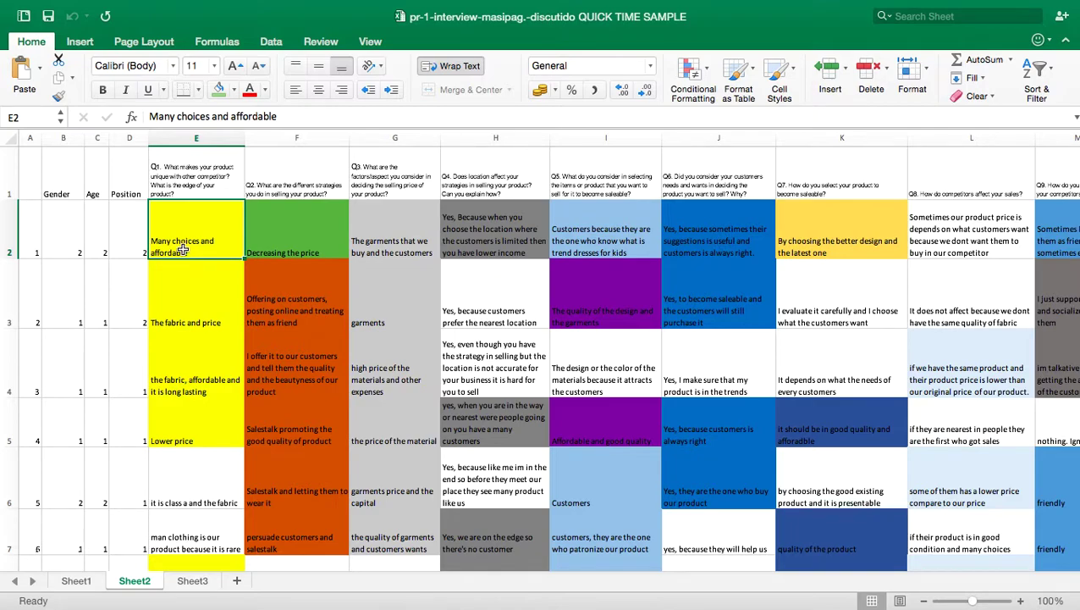
{"action": "left_click", "coordinate": [201, 318]}
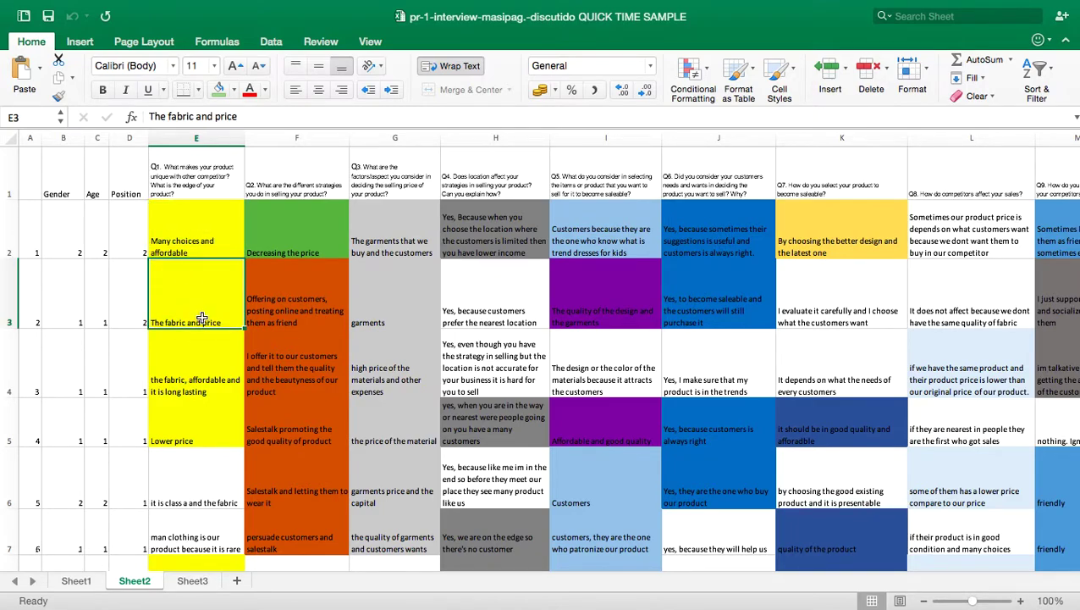
{"action": "left_click", "coordinate": [199, 381]}
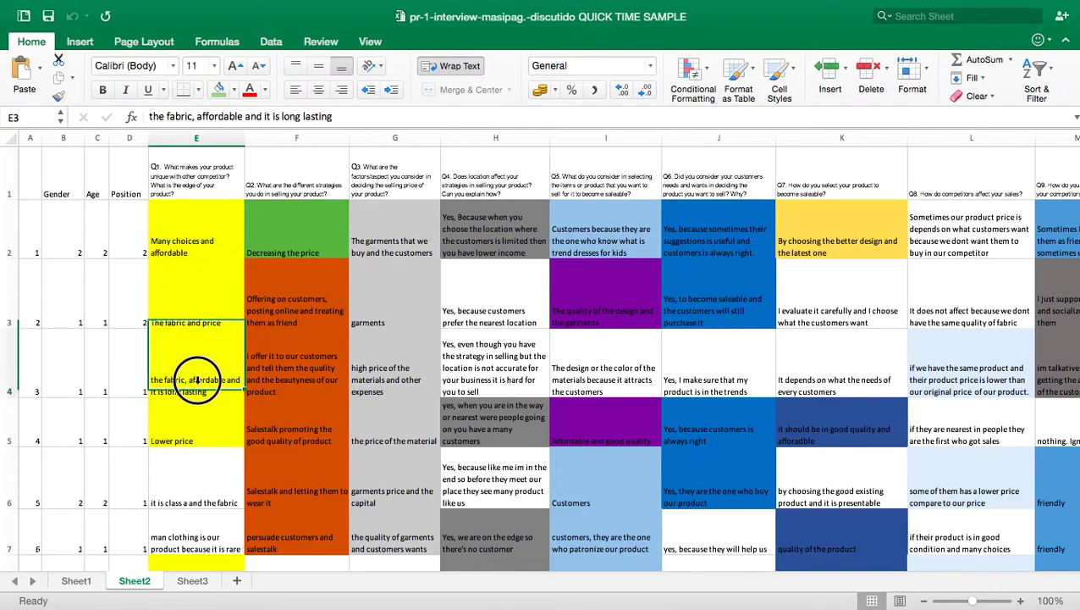
{"action": "left_click", "coordinate": [192, 442]}
{"action": "scroll", "coordinate": [193, 436], "scroll_direction": "down", "scroll_amount": 3}
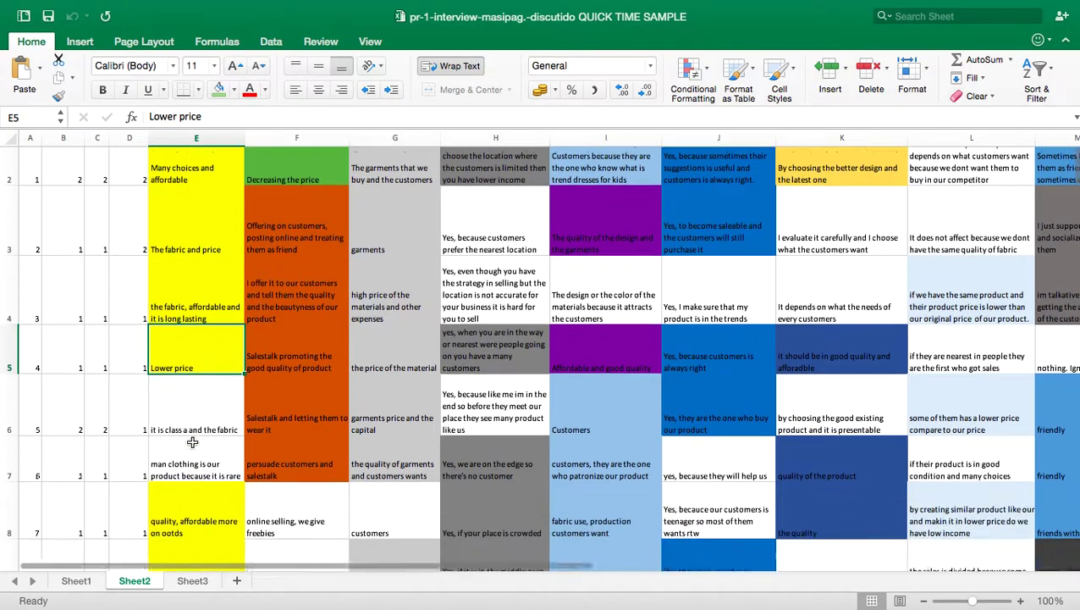
{"action": "left_click", "coordinate": [190, 431]}
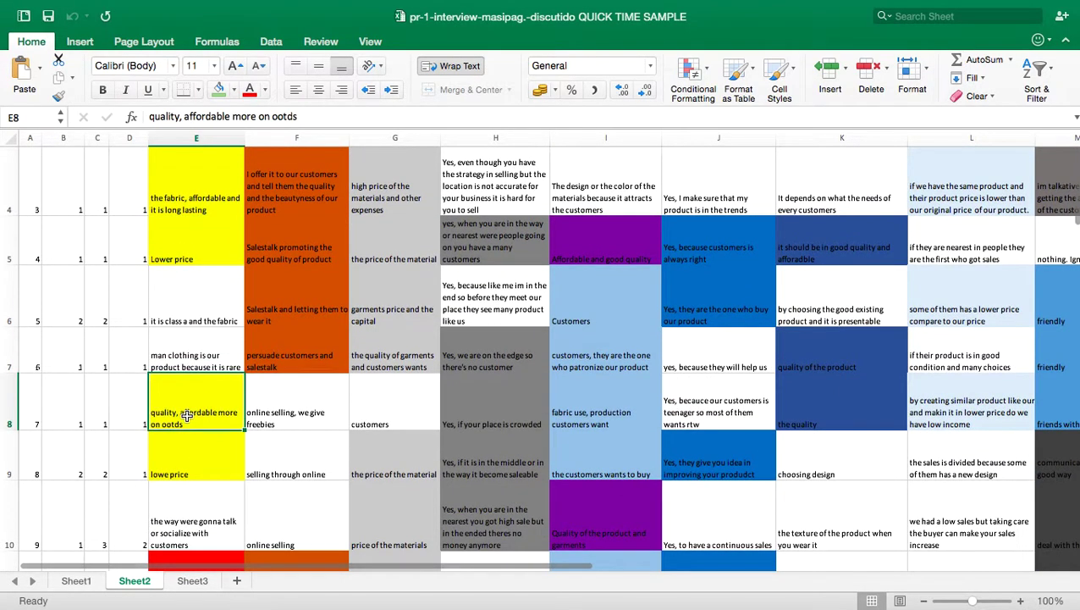
{"action": "scroll", "coordinate": [188, 423], "scroll_direction": "down", "scroll_amount": 5}
{"action": "scroll", "coordinate": [186, 415], "scroll_direction": "down", "scroll_amount": 2}
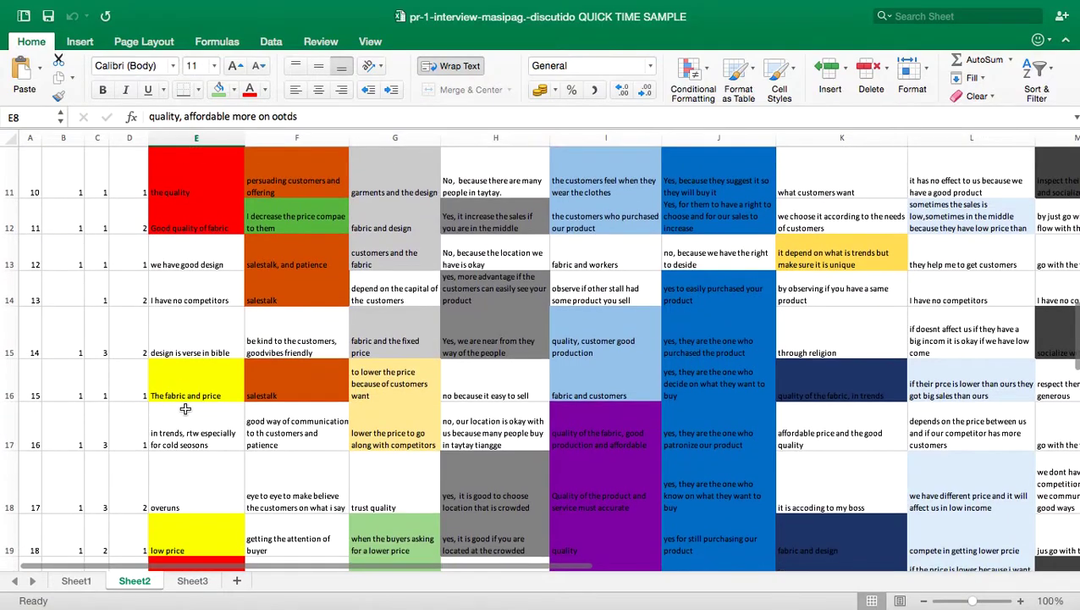
{"action": "left_click", "coordinate": [180, 386]}
{"action": "scroll", "coordinate": [181, 385], "scroll_direction": "down", "scroll_amount": 5}
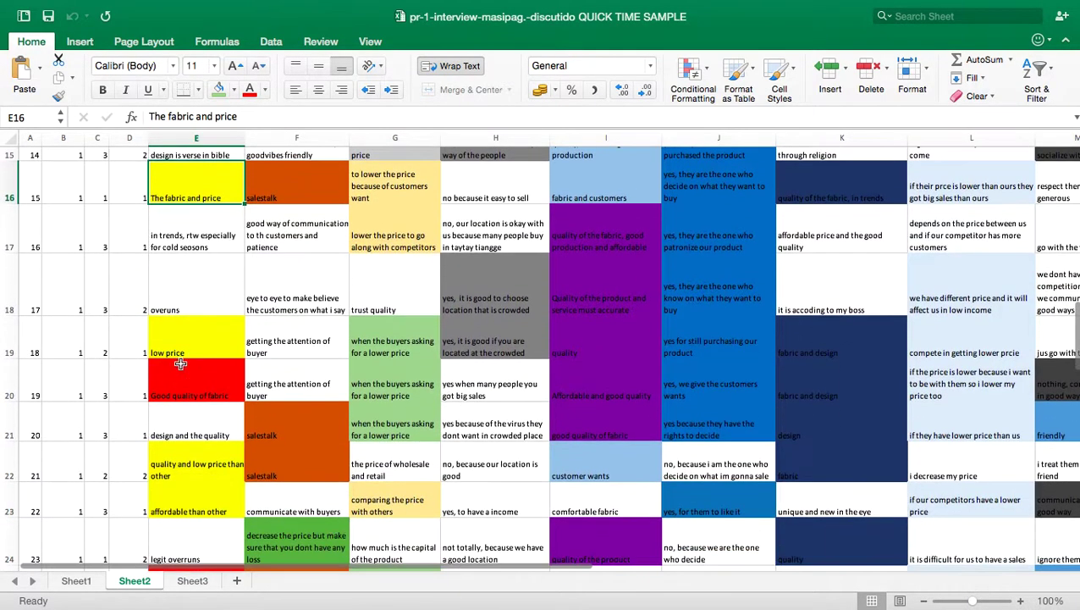
{"action": "left_click", "coordinate": [173, 329]}
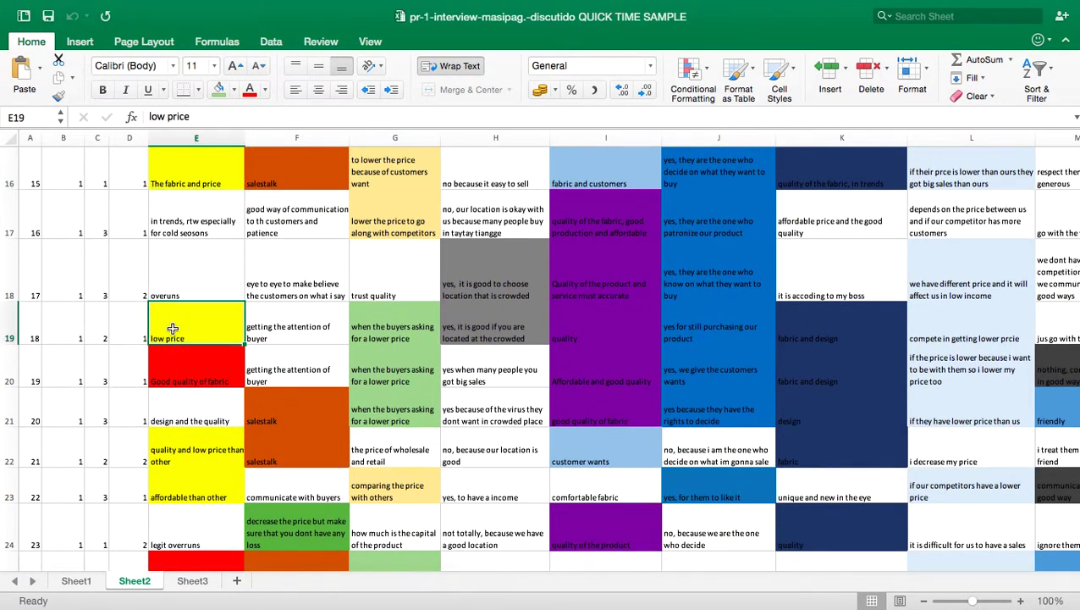
{"action": "scroll", "coordinate": [173, 329], "scroll_direction": "down", "scroll_amount": 2}
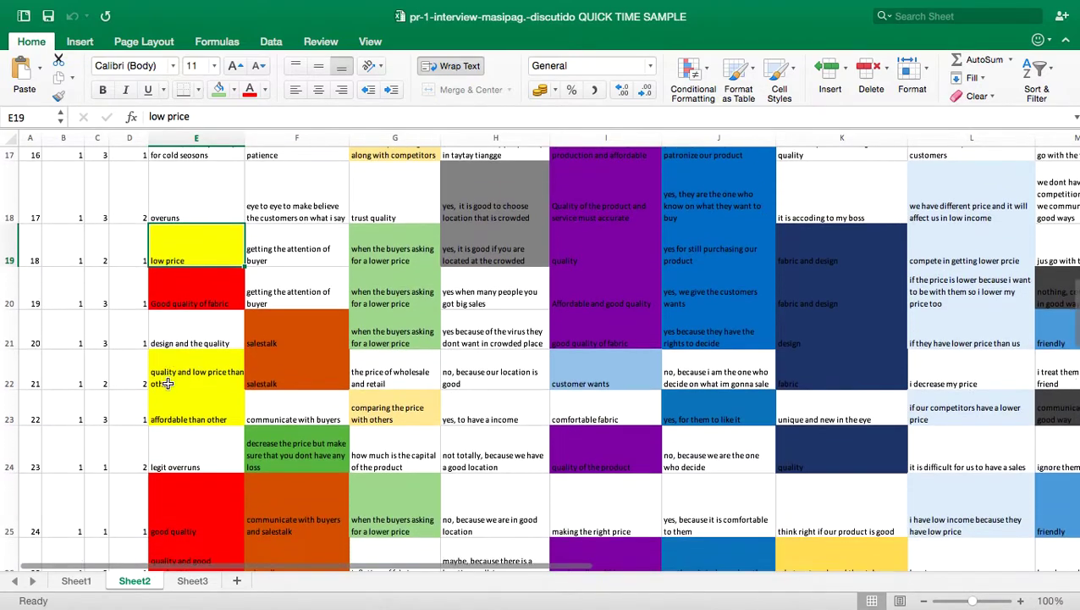
{"action": "left_click", "coordinate": [167, 360]}
{"action": "left_click", "coordinate": [173, 404]}
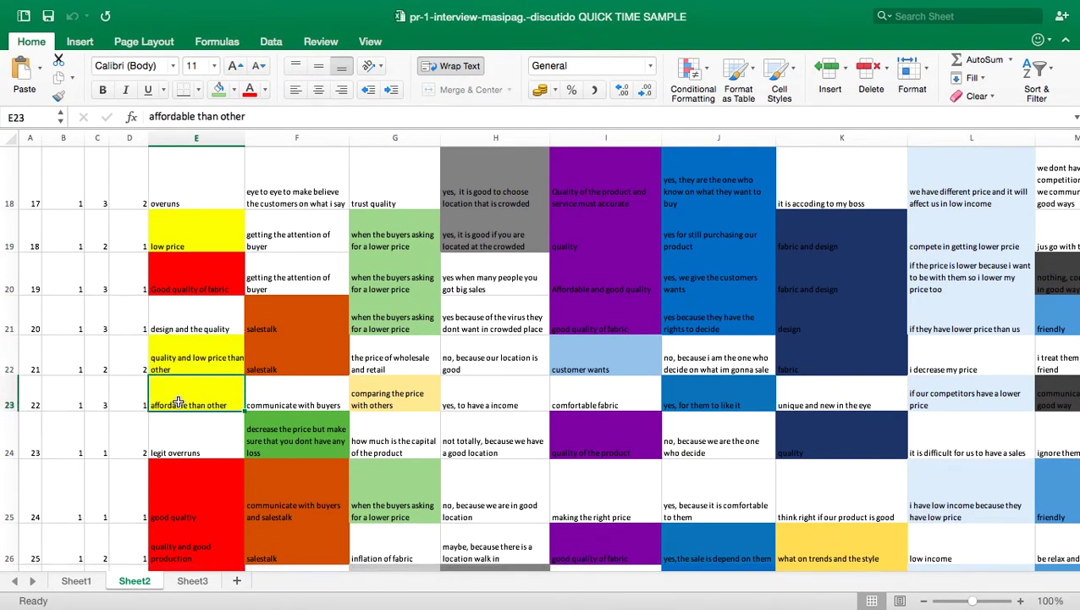
{"action": "scroll", "coordinate": [175, 403], "scroll_direction": "down", "scroll_amount": 5}
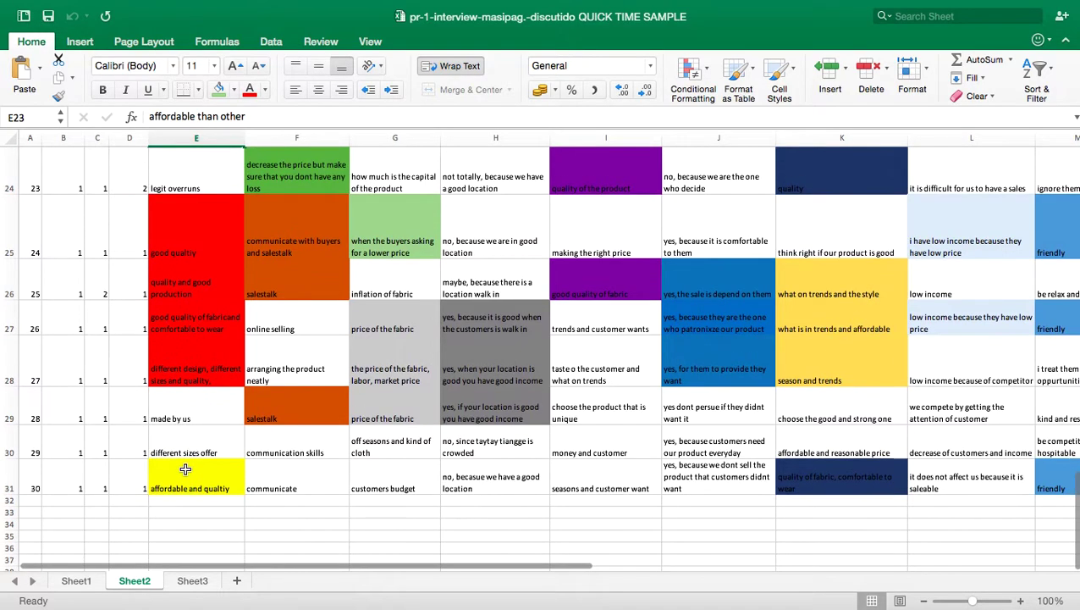
{"action": "left_click", "coordinate": [186, 474]}
{"action": "scroll", "coordinate": [186, 468], "scroll_direction": "down", "scroll_amount": 3}
- Sort only the Q1 column, from its header through the last answer, by cell color with yellow on top, continuing with the current selection
{"action": "scroll", "coordinate": [186, 468], "scroll_direction": "up", "scroll_amount": 15}
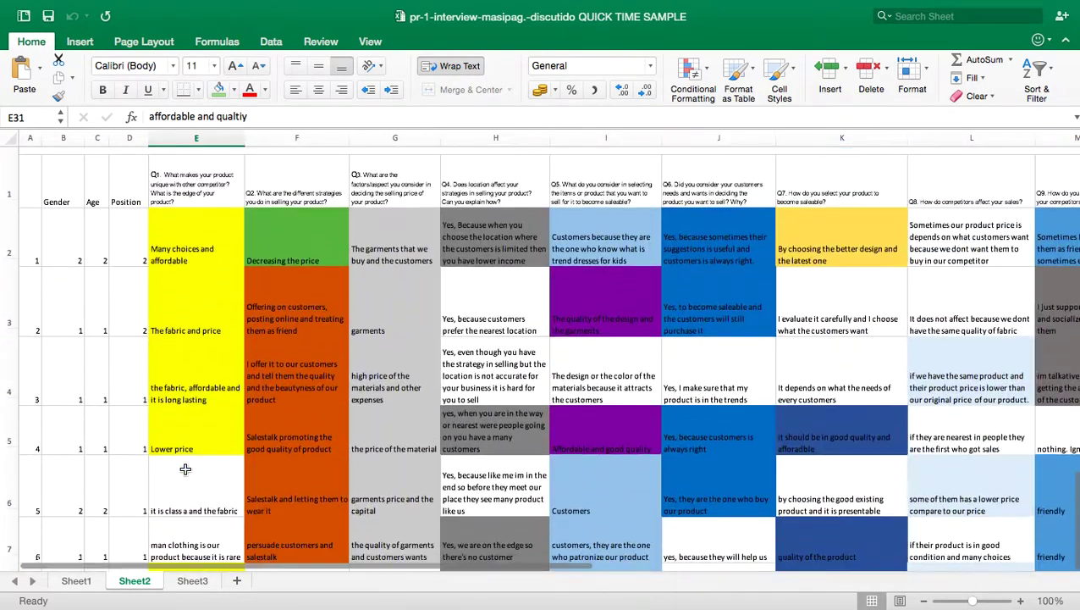
{"action": "left_click_drag", "start_coordinate": [203, 157], "coordinate": [214, 241]}
{"action": "scroll", "coordinate": [214, 240], "scroll_direction": "up", "scroll_amount": 15}
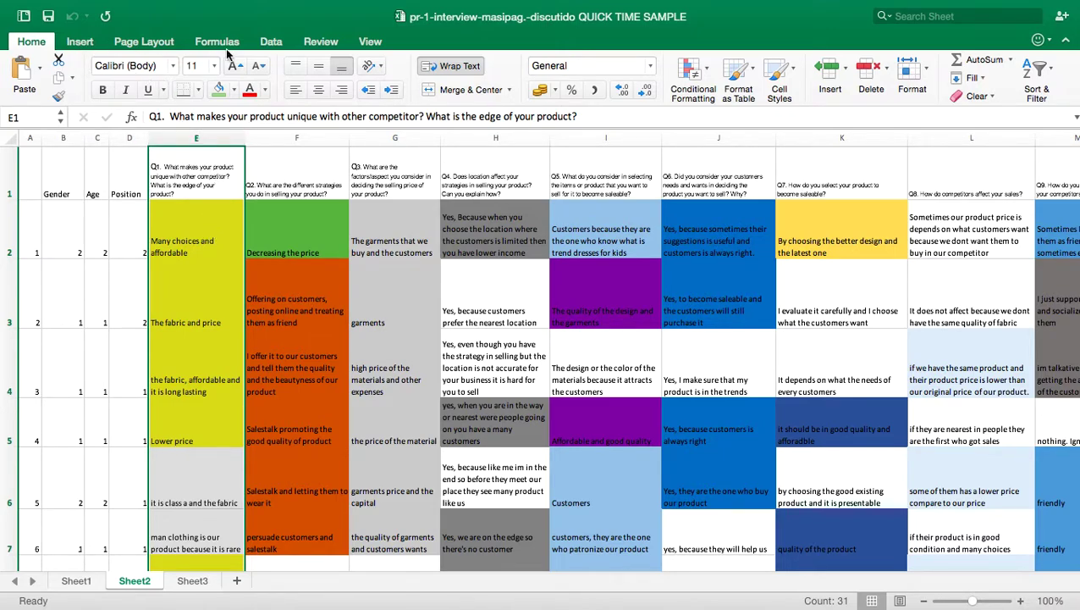
{"action": "left_click", "coordinate": [272, 42]}
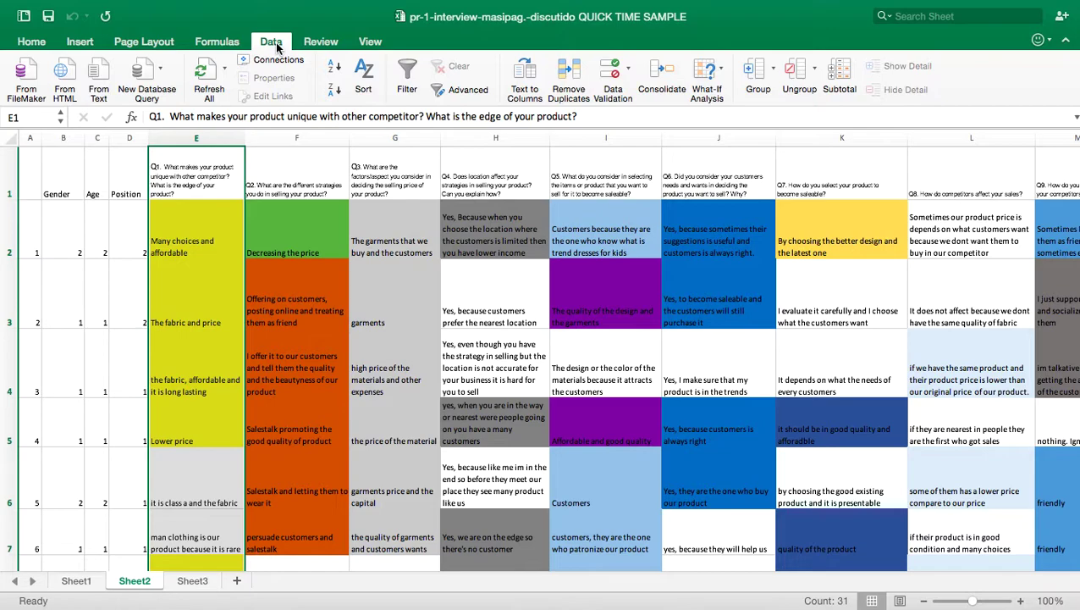
{"action": "left_click", "coordinate": [369, 82]}
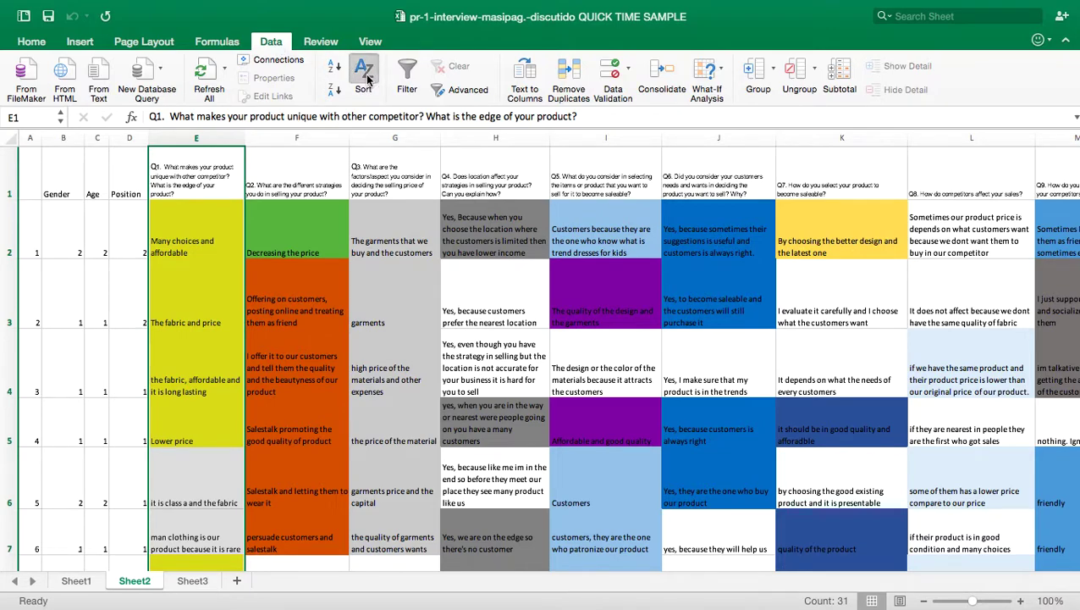
{"action": "left_click", "coordinate": [96, 313]}
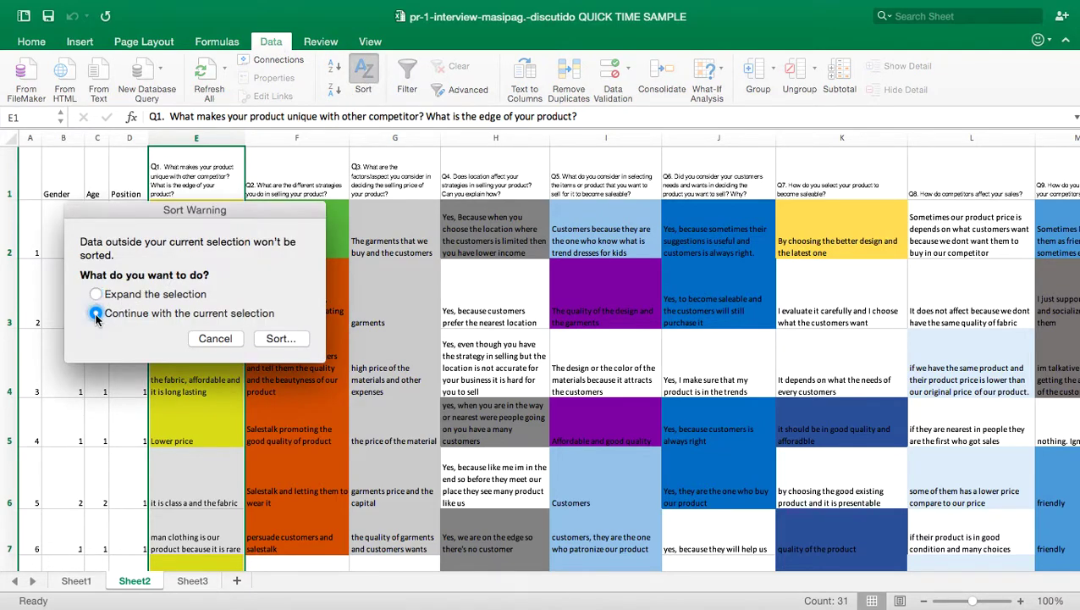
{"action": "left_click", "coordinate": [283, 338]}
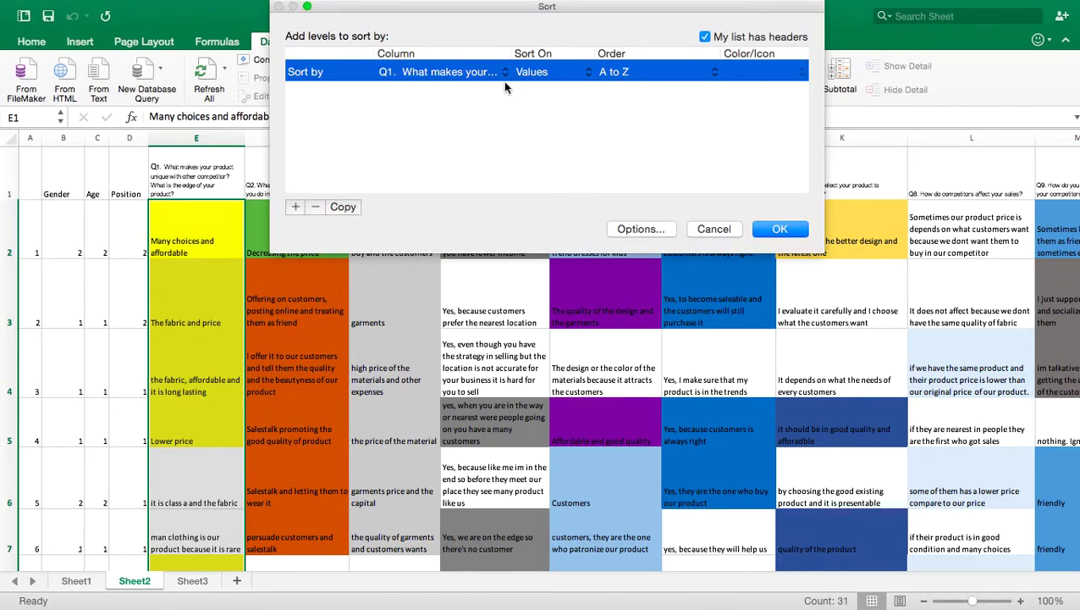
{"action": "left_click", "coordinate": [565, 73]}
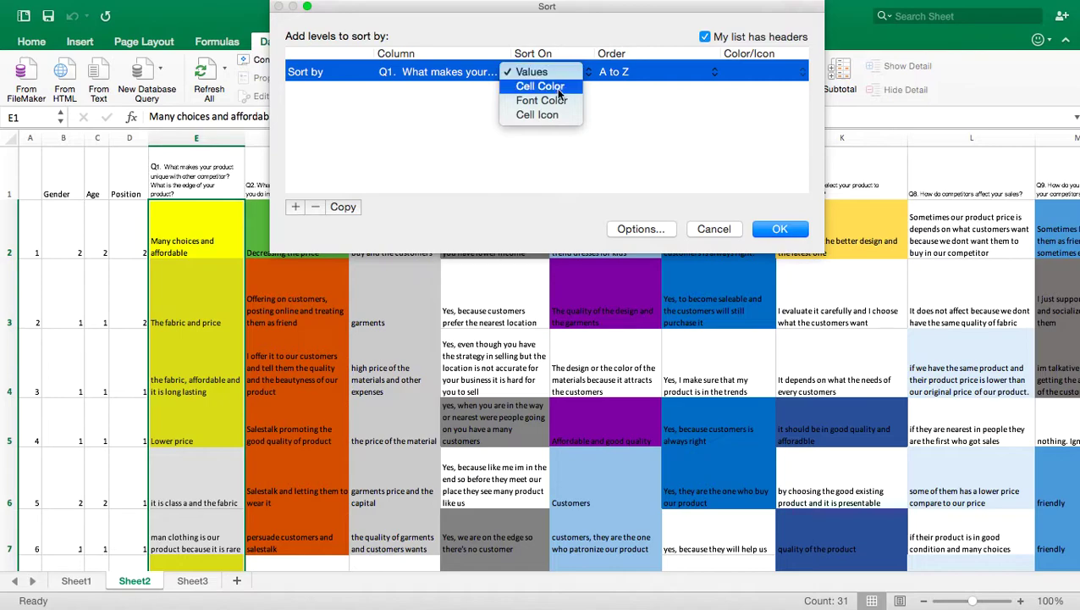
{"action": "left_click", "coordinate": [554, 89]}
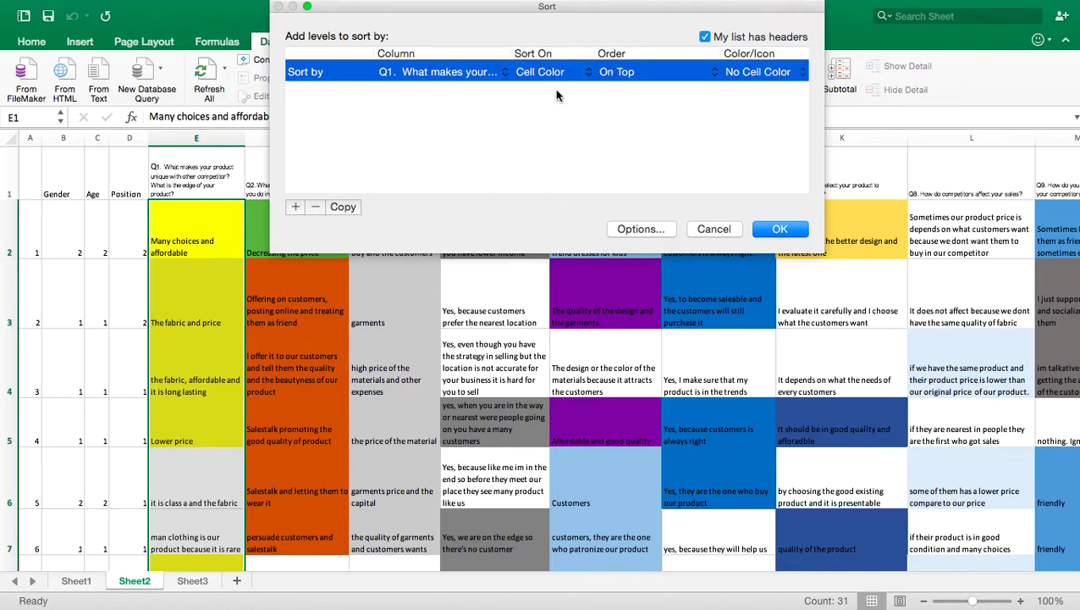
{"action": "left_click", "coordinate": [748, 72]}
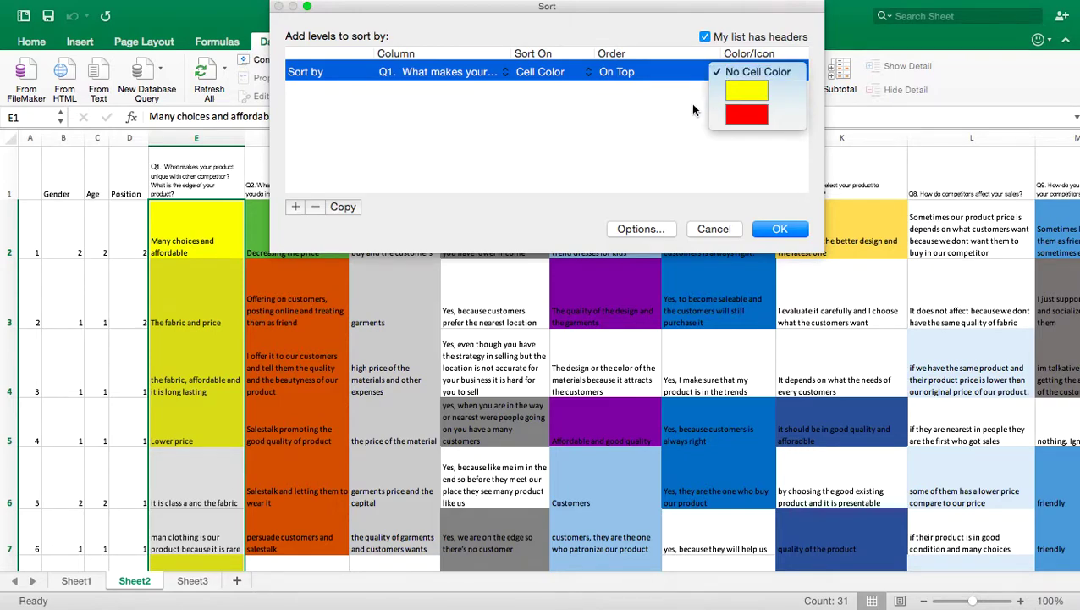
{"action": "left_click", "coordinate": [742, 101]}
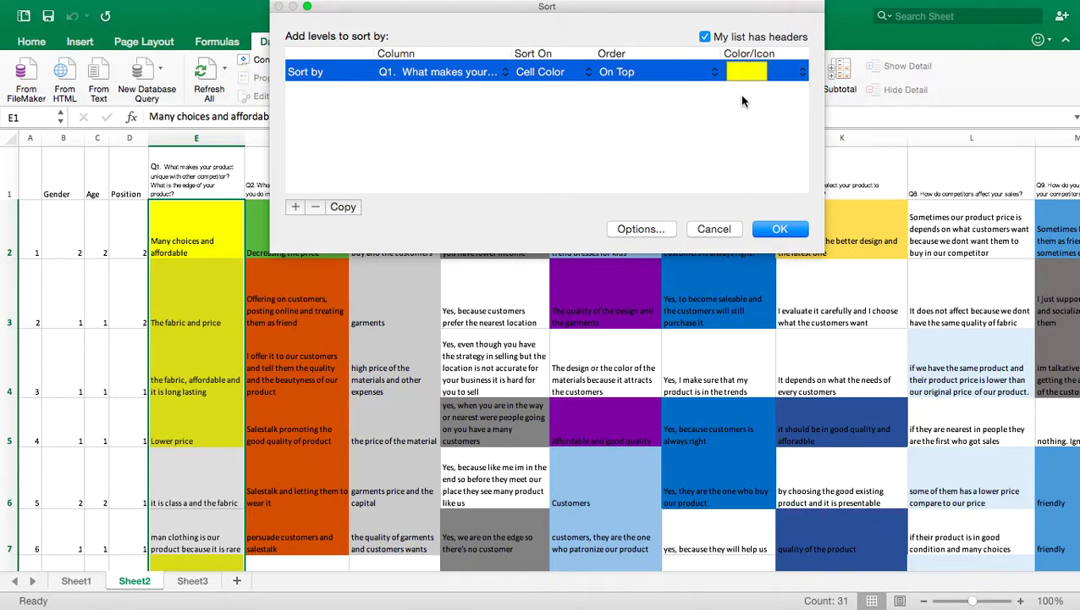
{"action": "left_click", "coordinate": [775, 231]}
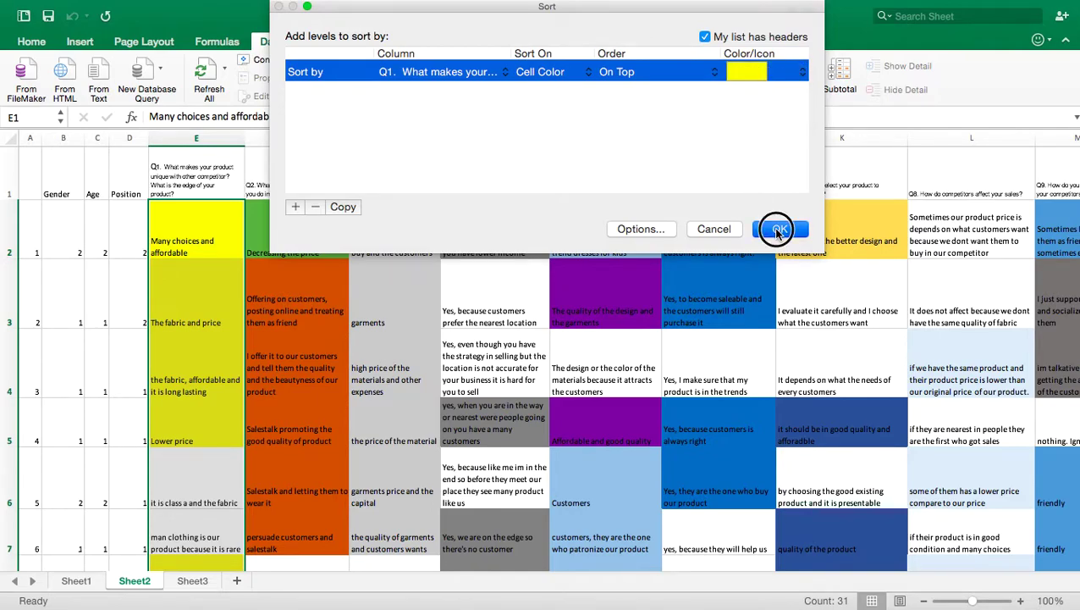
- Examine the grouped yellow answers in the Q1 column one by one, from E2 down to E12
{"action": "scroll", "coordinate": [324, 363], "scroll_direction": "down", "scroll_amount": 8}
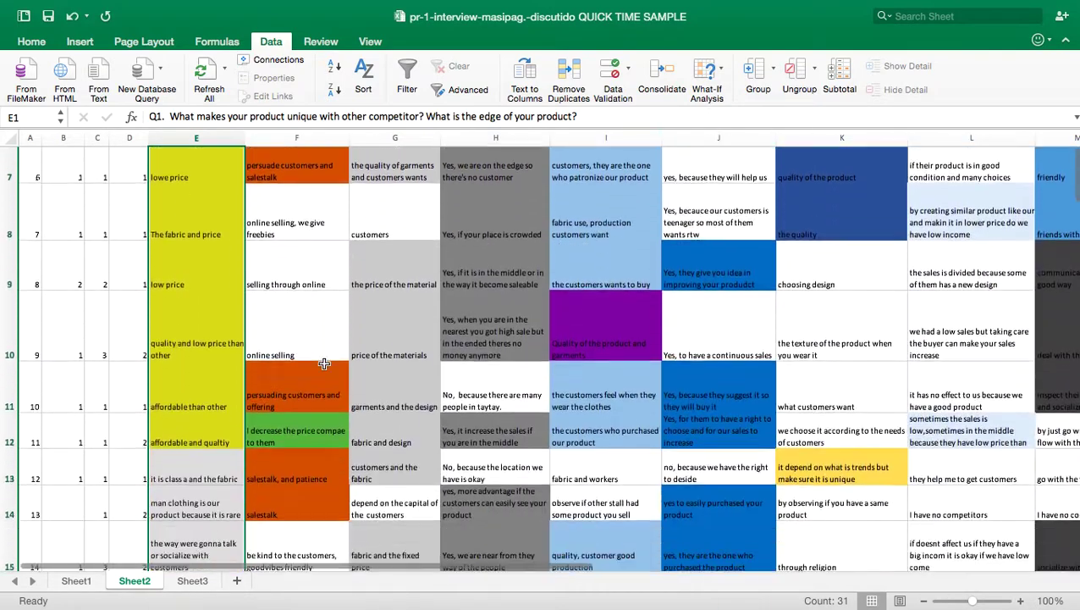
{"action": "scroll", "coordinate": [324, 363], "scroll_direction": "up", "scroll_amount": 8}
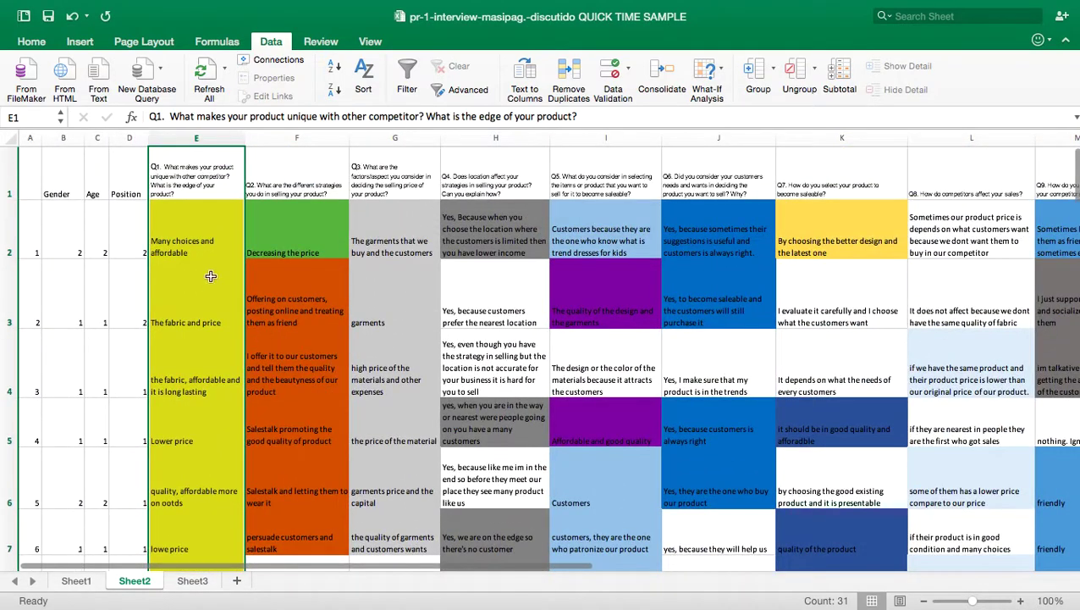
{"action": "left_click", "coordinate": [195, 247]}
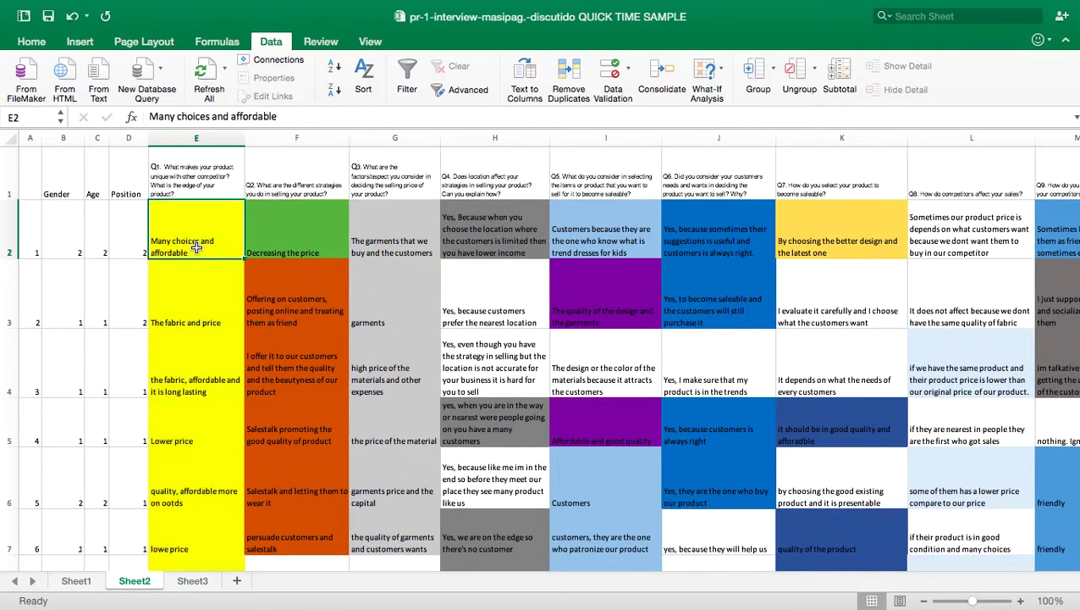
{"action": "scroll", "coordinate": [196, 247], "scroll_direction": "down", "scroll_amount": 2}
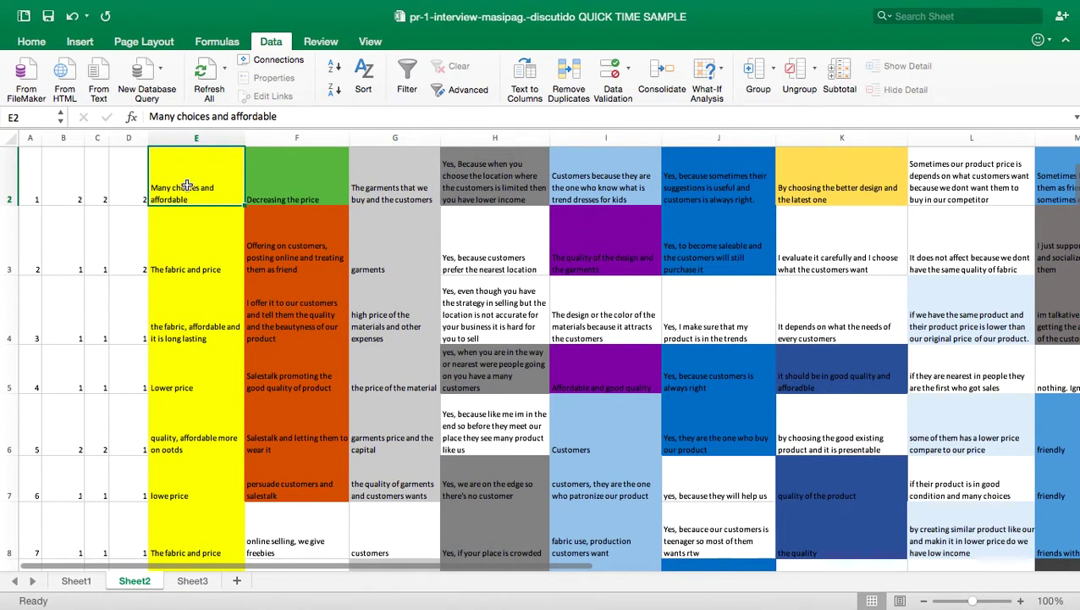
{"action": "left_click", "coordinate": [188, 216]}
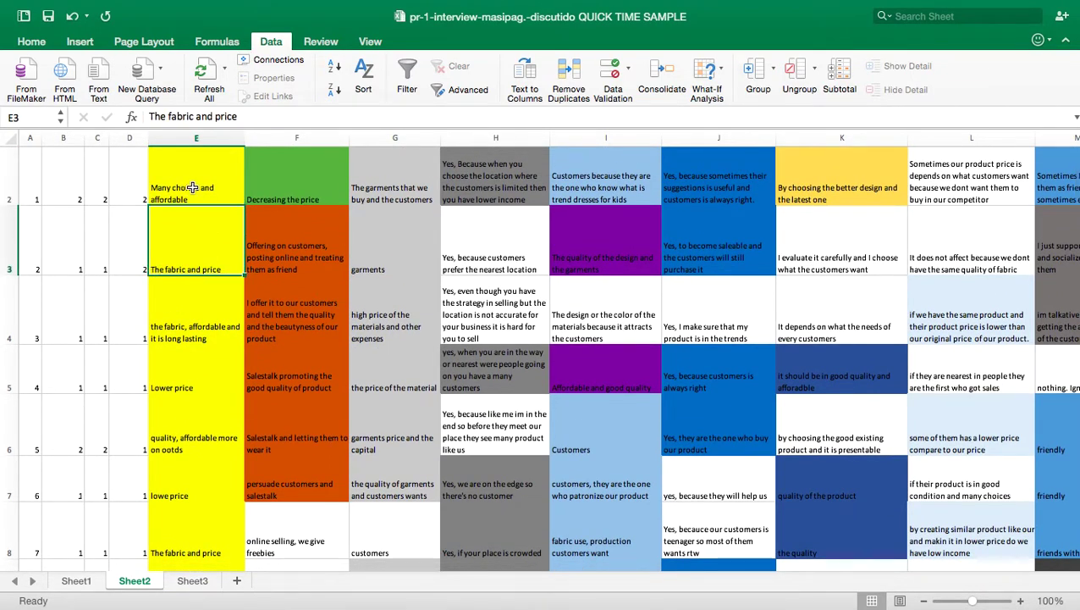
{"action": "left_click", "coordinate": [196, 298]}
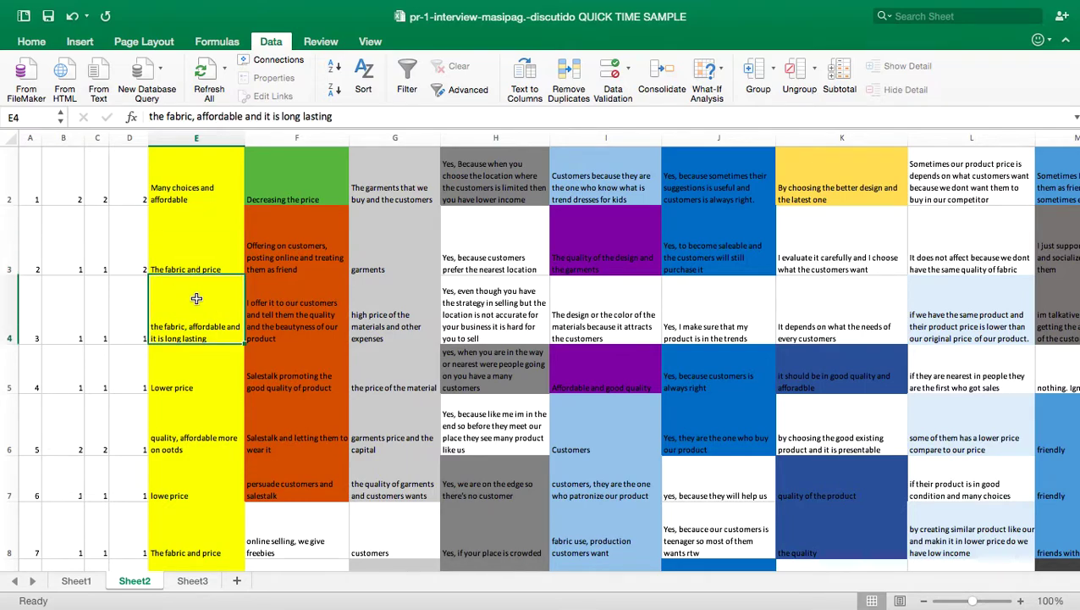
{"action": "left_click", "coordinate": [193, 366]}
{"action": "left_click", "coordinate": [194, 417]}
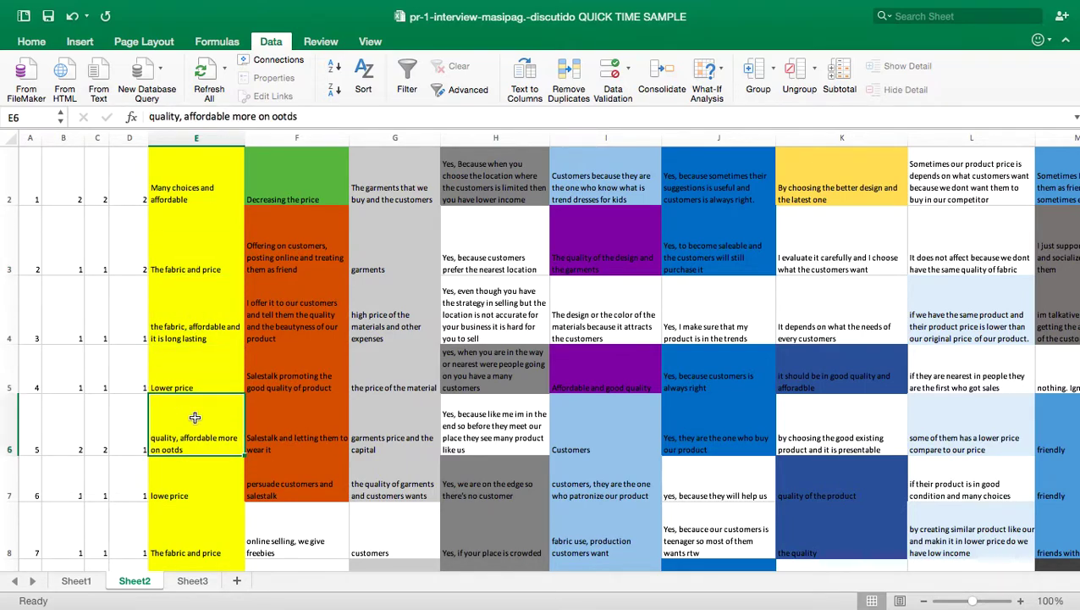
{"action": "left_click", "coordinate": [194, 476]}
{"action": "left_click", "coordinate": [194, 536]}
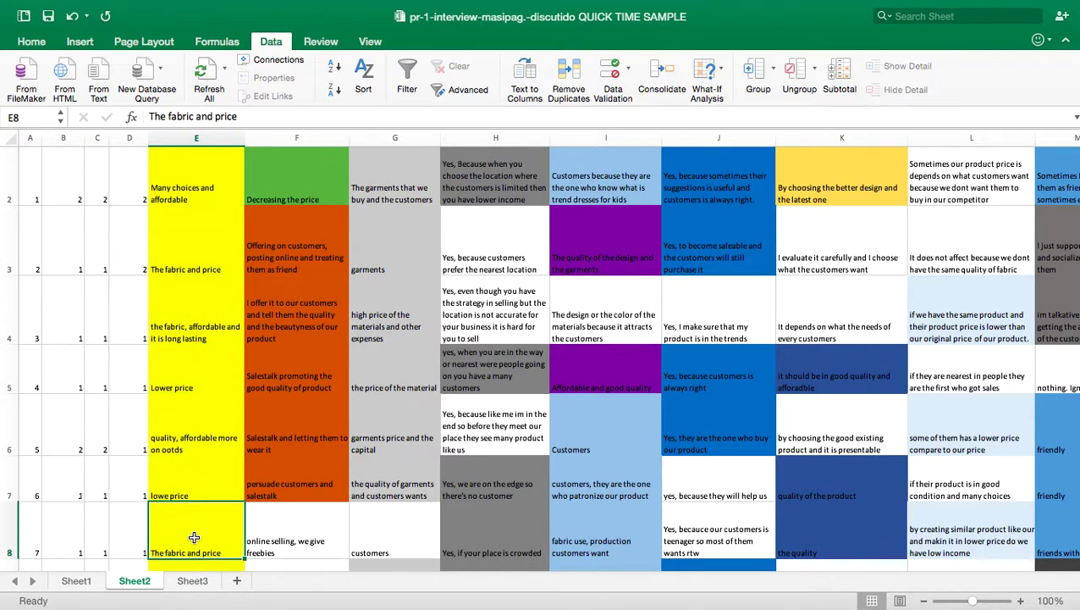
{"action": "scroll", "coordinate": [194, 537], "scroll_direction": "down", "scroll_amount": 5}
{"action": "left_click", "coordinate": [174, 396]}
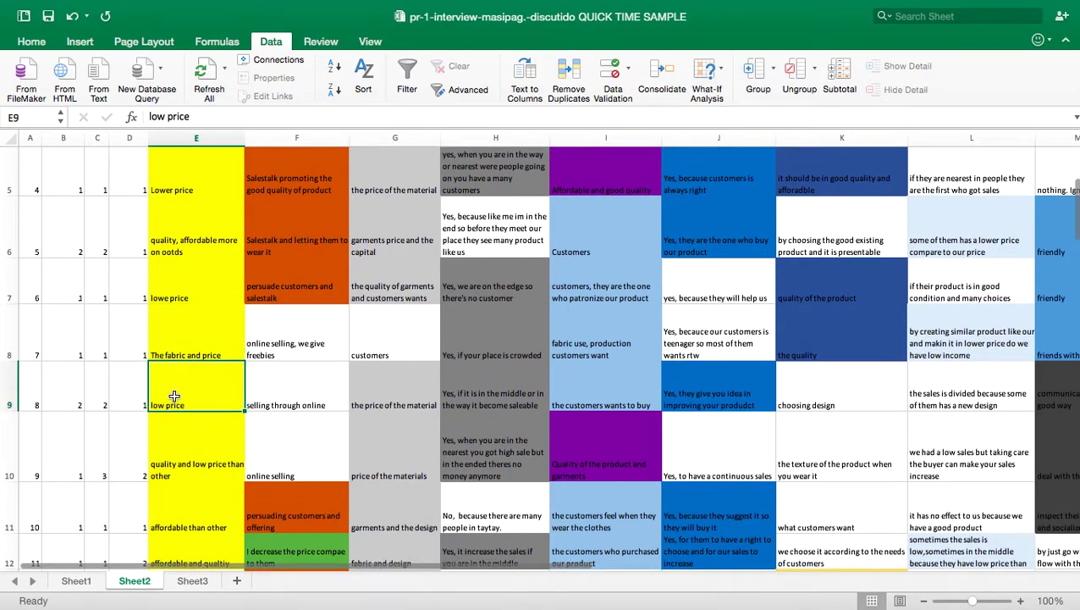
{"action": "left_click", "coordinate": [181, 452]}
{"action": "left_click", "coordinate": [186, 508]}
{"action": "scroll", "coordinate": [188, 507], "scroll_direction": "down", "scroll_amount": 3}
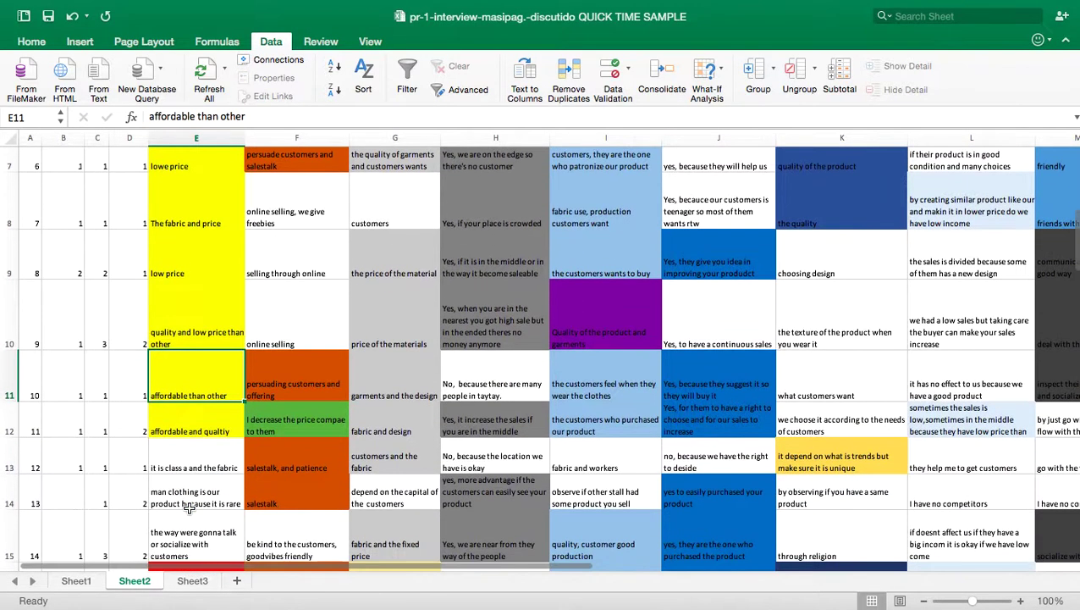
{"action": "left_click", "coordinate": [184, 440]}
{"action": "scroll", "coordinate": [185, 441], "scroll_direction": "up", "scroll_amount": 8}
{"action": "scroll", "coordinate": [185, 441], "scroll_direction": "up", "scroll_amount": 2}
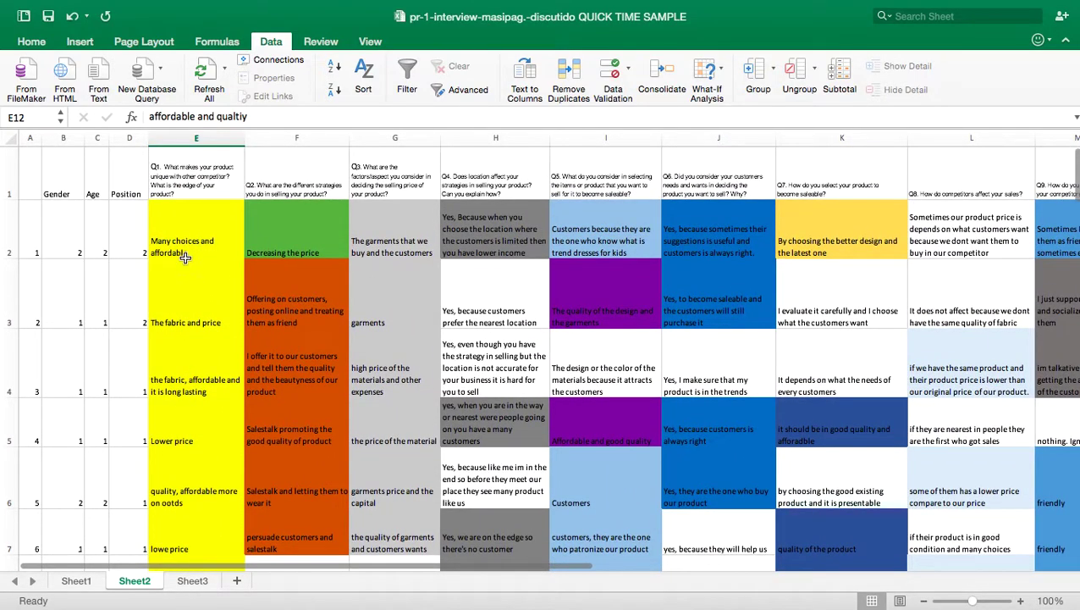
- Reread the yellow Q1 answers from E2 to E4 and down through the rest of the group for a shared theme
{"action": "left_click", "coordinate": [185, 254]}
{"action": "left_click", "coordinate": [188, 308]}
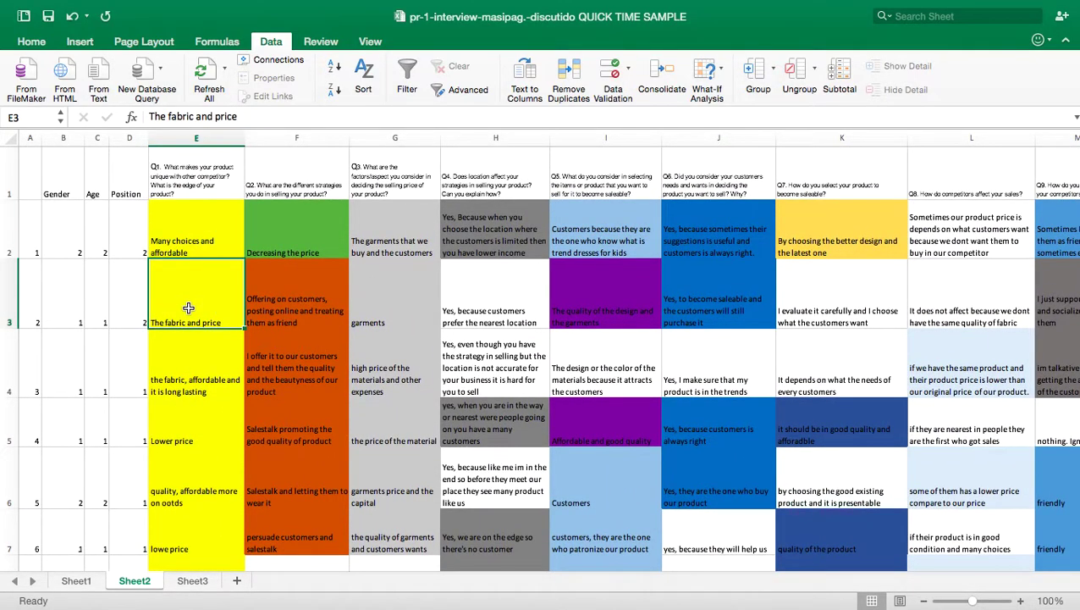
{"action": "left_click", "coordinate": [191, 343]}
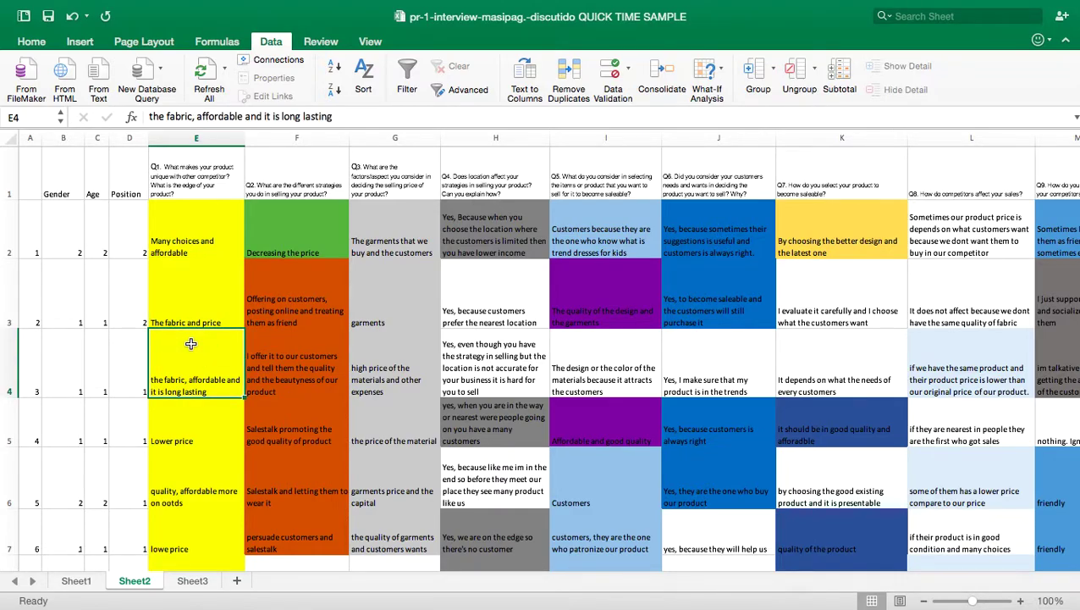
{"action": "scroll", "coordinate": [191, 245], "scroll_direction": "down", "scroll_amount": 2}
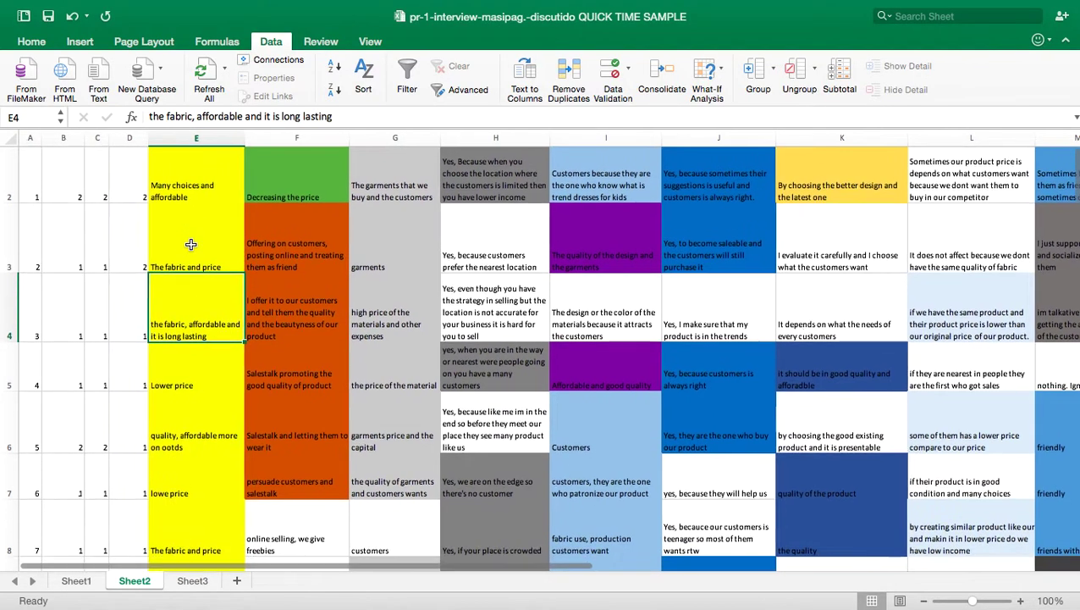
{"action": "scroll", "coordinate": [190, 241], "scroll_direction": "up", "scroll_amount": 2}
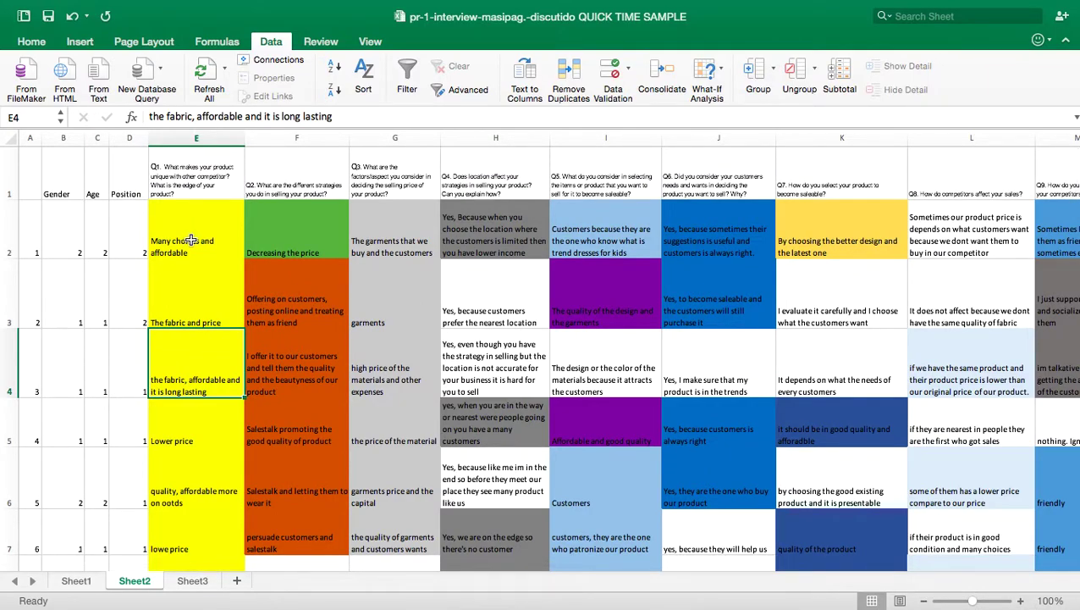
{"action": "scroll", "coordinate": [194, 288], "scroll_direction": "down", "scroll_amount": 1}
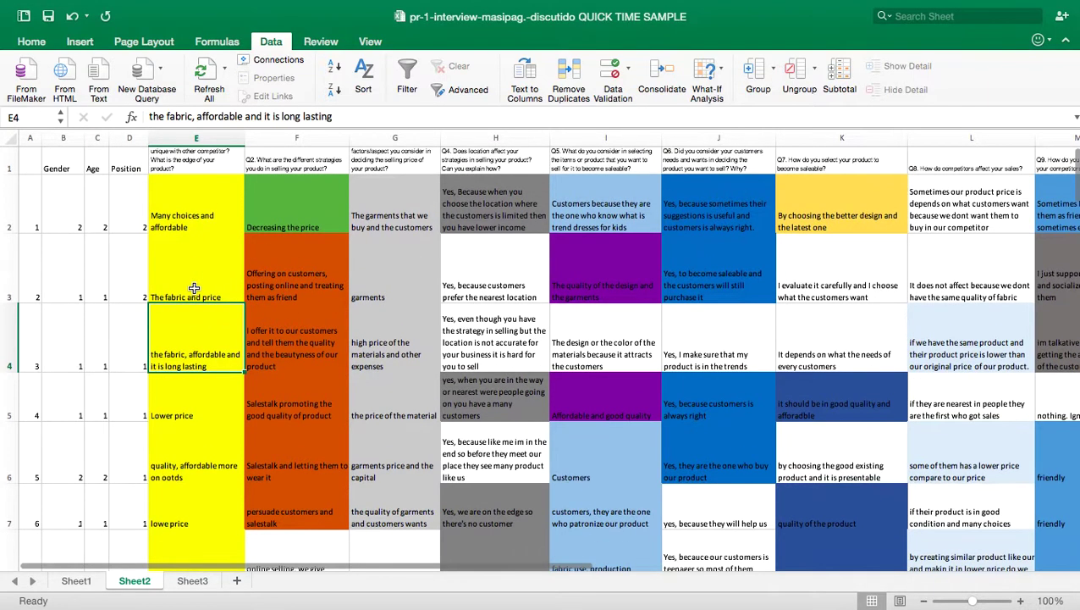
{"action": "scroll", "coordinate": [194, 288], "scroll_direction": "up", "scroll_amount": 1}
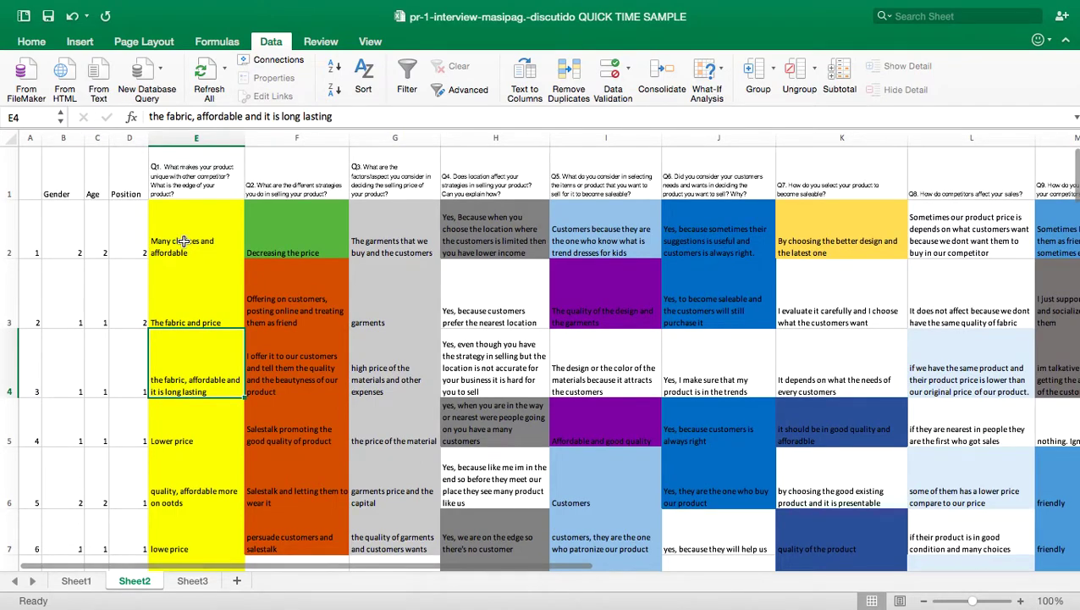
{"action": "scroll", "coordinate": [188, 350], "scroll_direction": "down", "scroll_amount": 3}
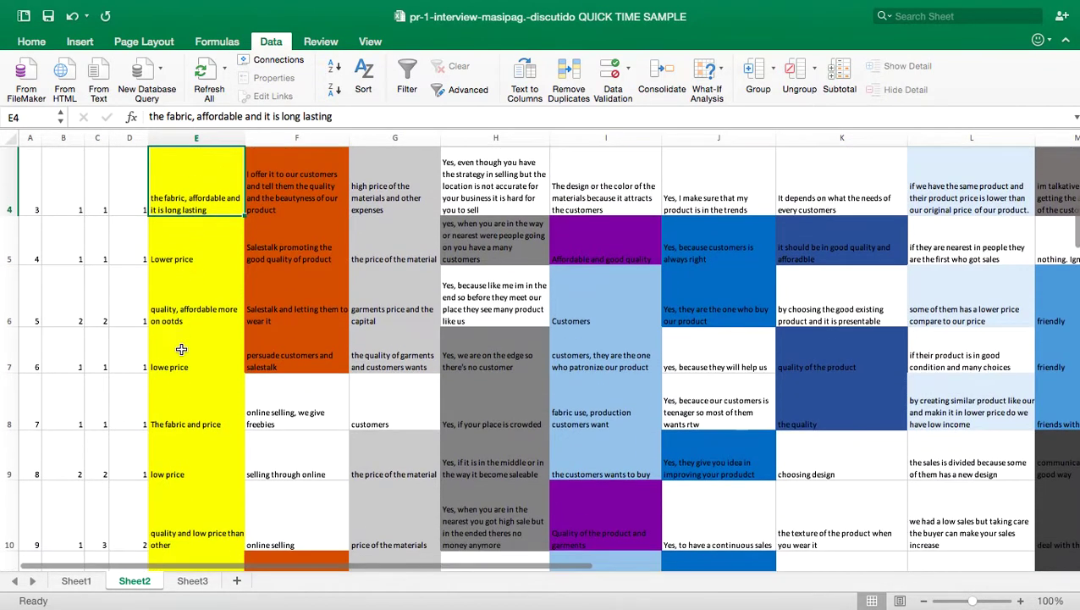
{"action": "scroll", "coordinate": [170, 372], "scroll_direction": "down", "scroll_amount": 2}
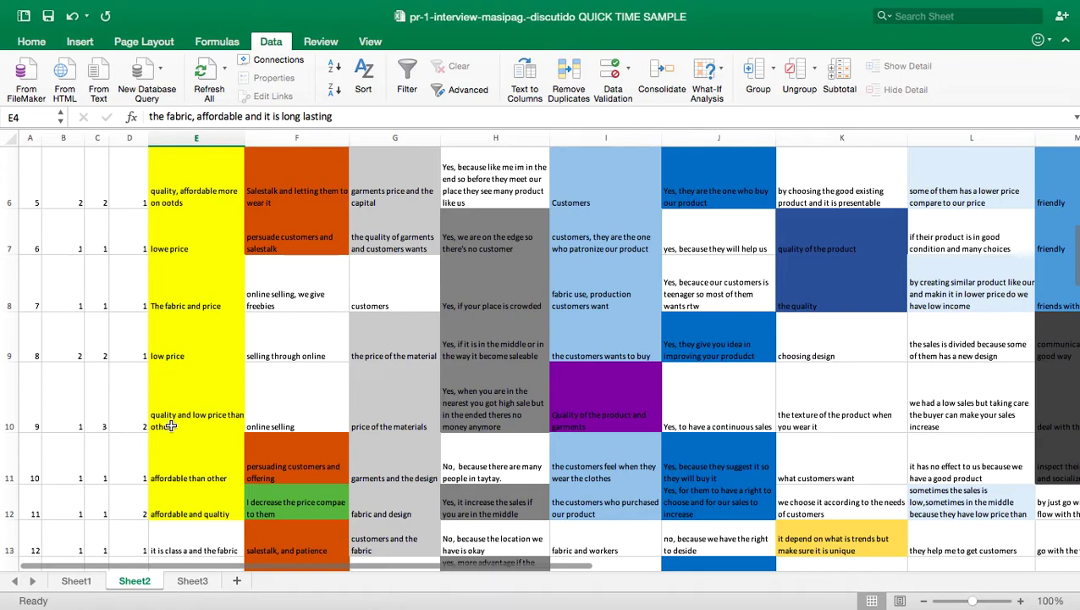
- Record the theme "affordable/price" in E36 below the Q1 answers, with the count 11 beside it in F36
{"action": "scroll", "coordinate": [176, 480], "scroll_direction": "down", "scroll_amount": 20}
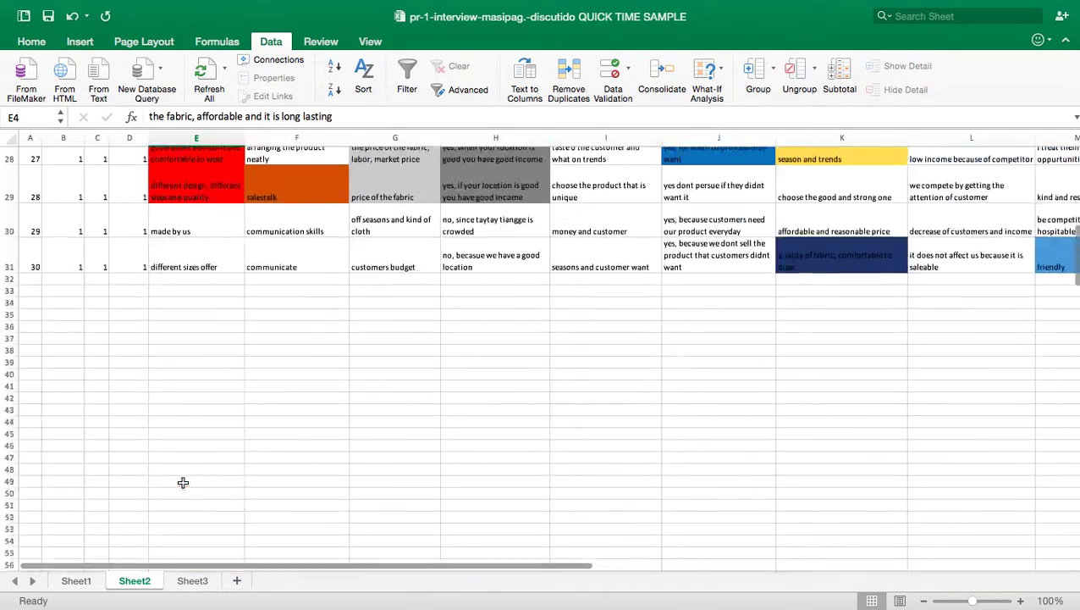
{"action": "scroll", "coordinate": [182, 478], "scroll_direction": "up", "scroll_amount": 3}
{"action": "left_click", "coordinate": [177, 439]}
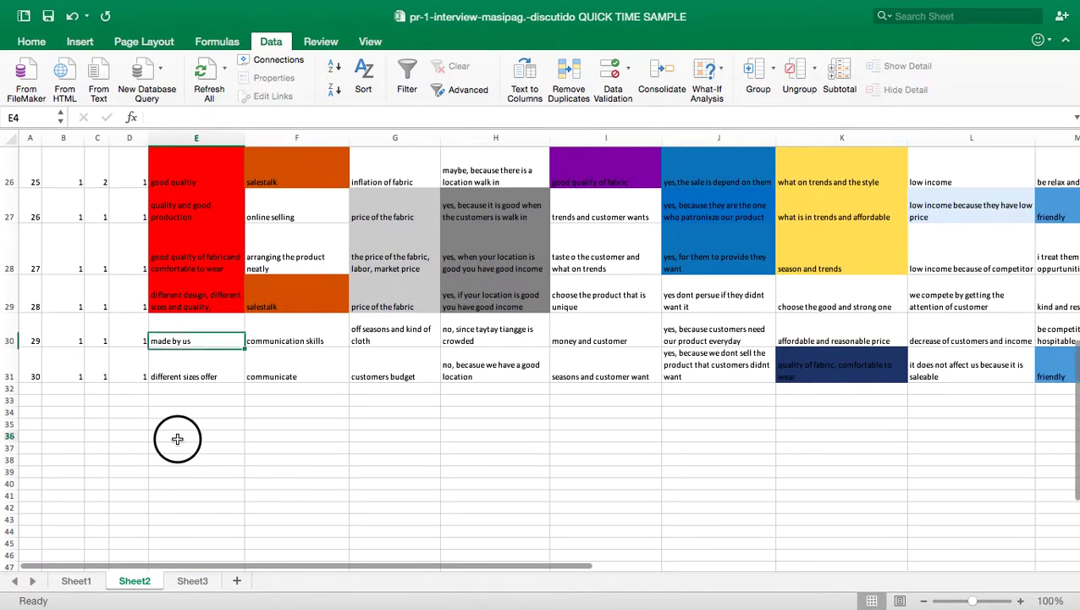
{"action": "type", "text": "affor"}
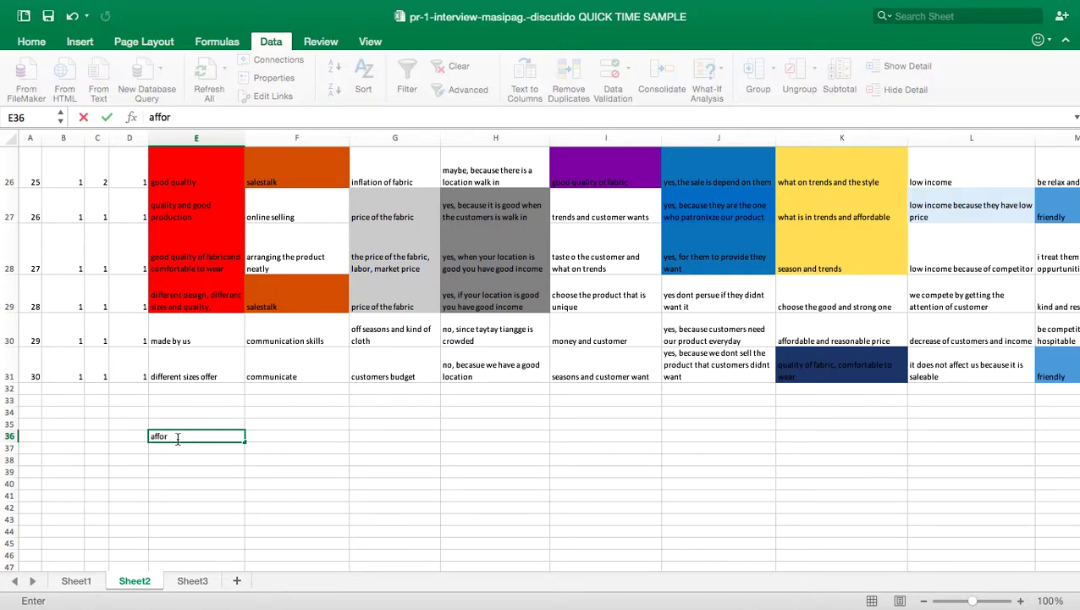
{"action": "type", "text": "dable/price"}
{"action": "left_click", "coordinate": [276, 434]}
{"action": "type", "text": "11"}
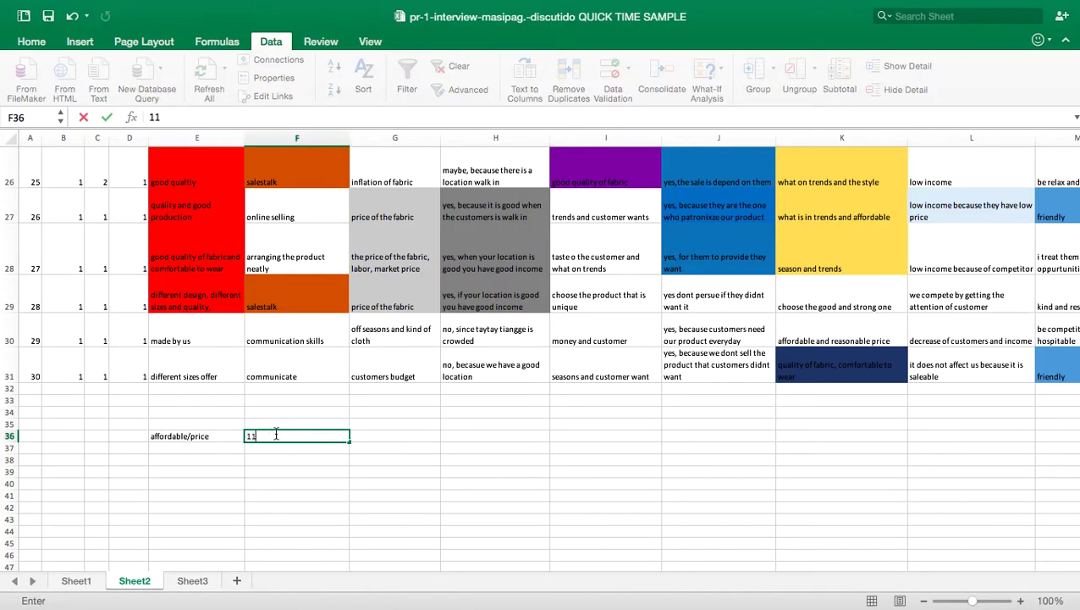
{"action": "left_click", "coordinate": [178, 447]}
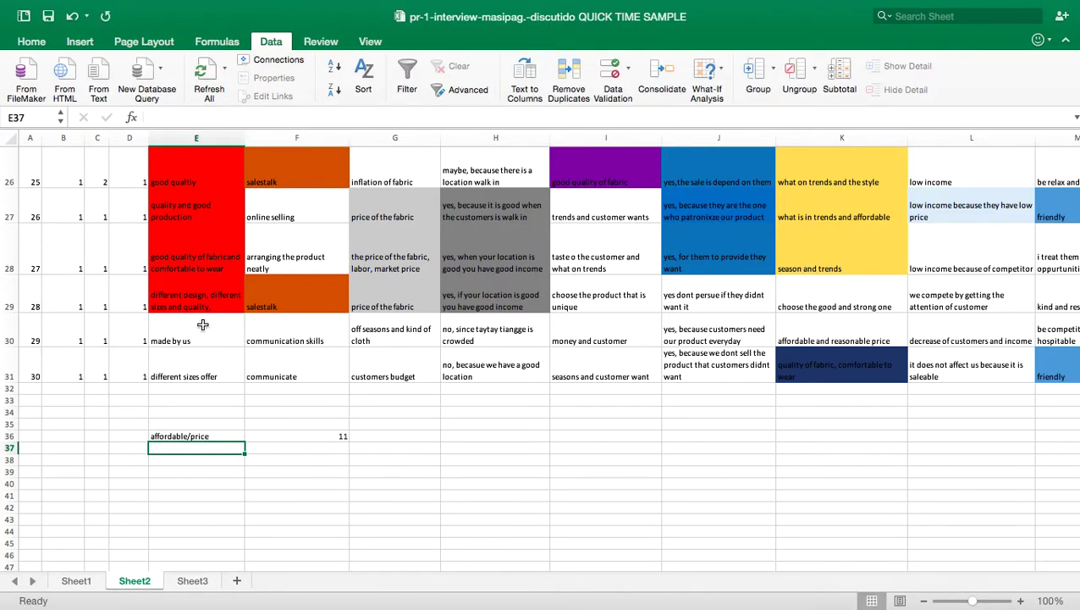
- Try to sort only the Q1 answers in E2:E31 by font color on top, continuing with the current selection
{"action": "scroll", "coordinate": [202, 324], "scroll_direction": "up", "scroll_amount": 15}
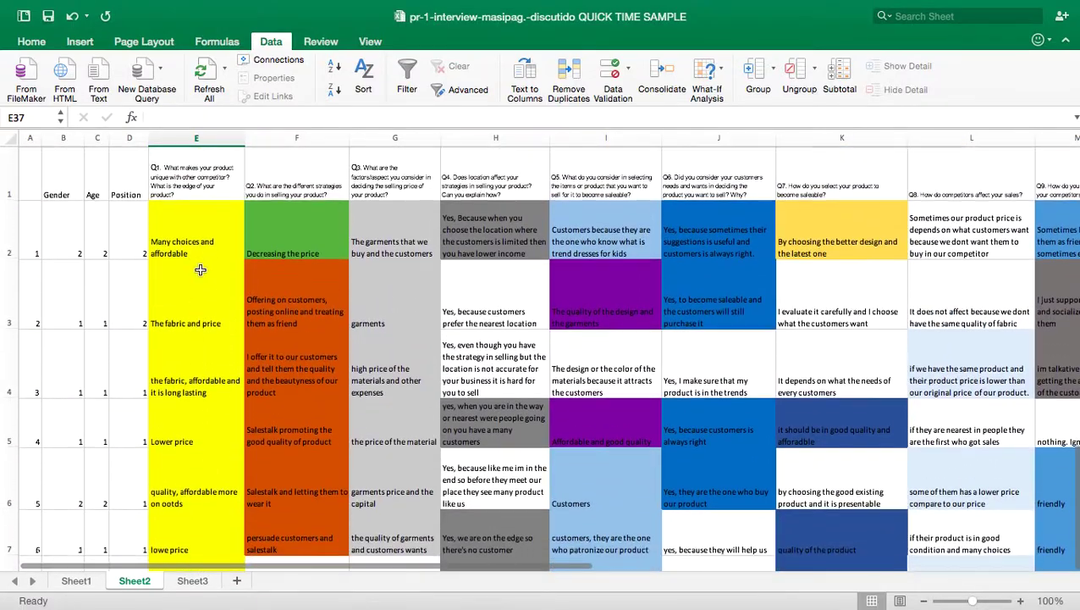
{"action": "left_click_drag", "start_coordinate": [193, 216], "coordinate": [207, 439]}
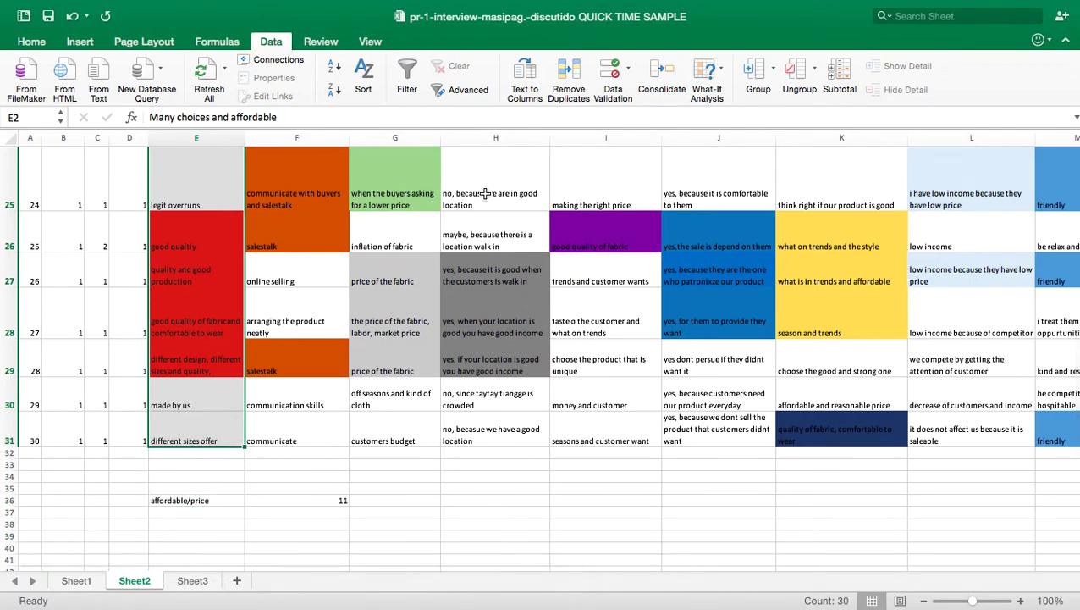
{"action": "left_click", "coordinate": [362, 70]}
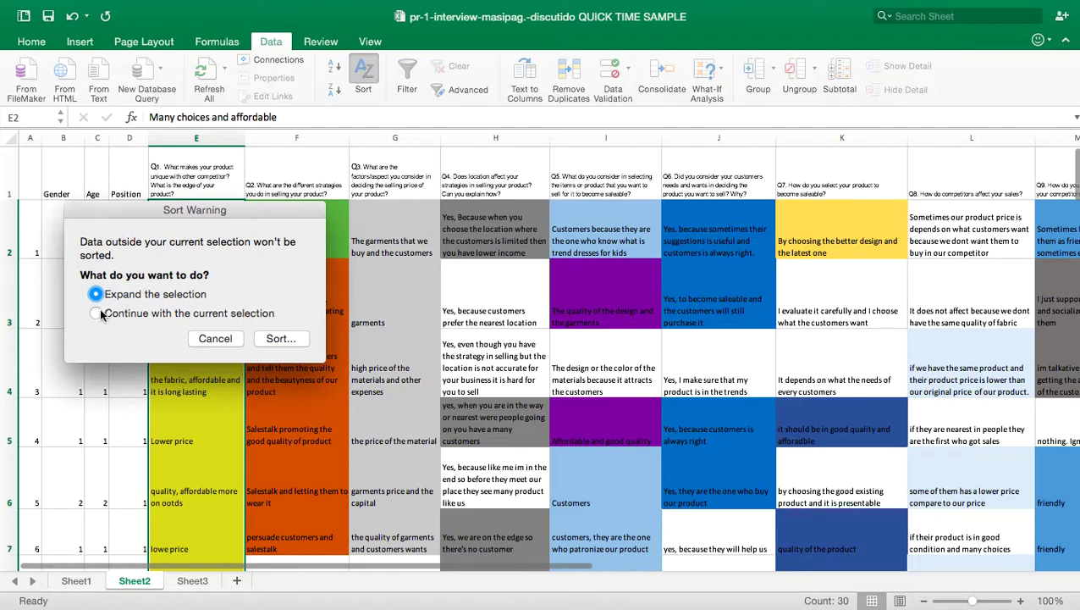
{"action": "left_click", "coordinate": [98, 313]}
{"action": "left_click", "coordinate": [280, 339]}
{"action": "left_click", "coordinate": [561, 74]}
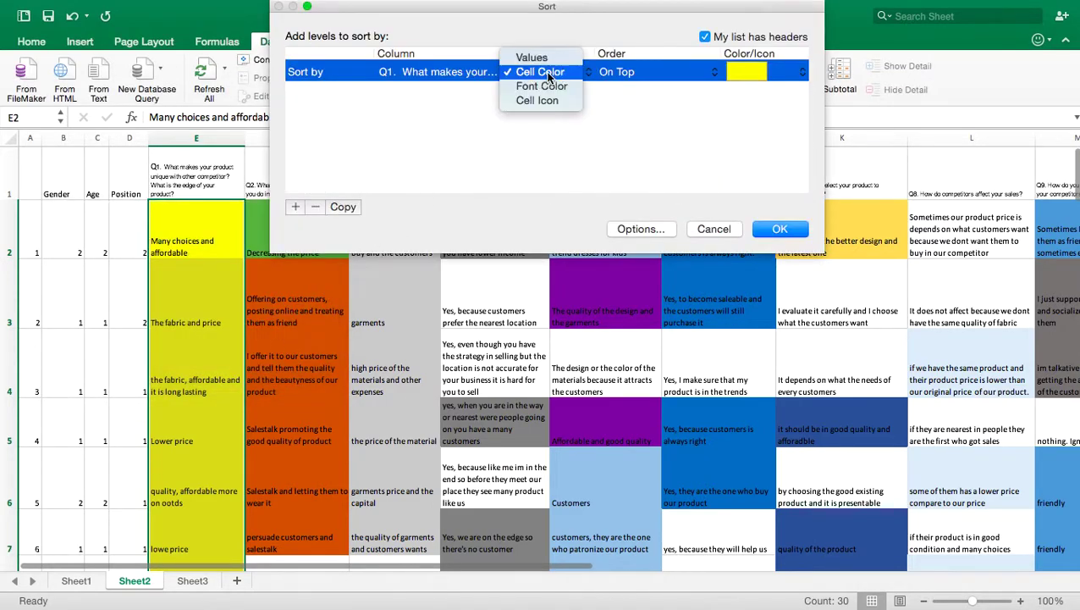
{"action": "left_click", "coordinate": [603, 75]}
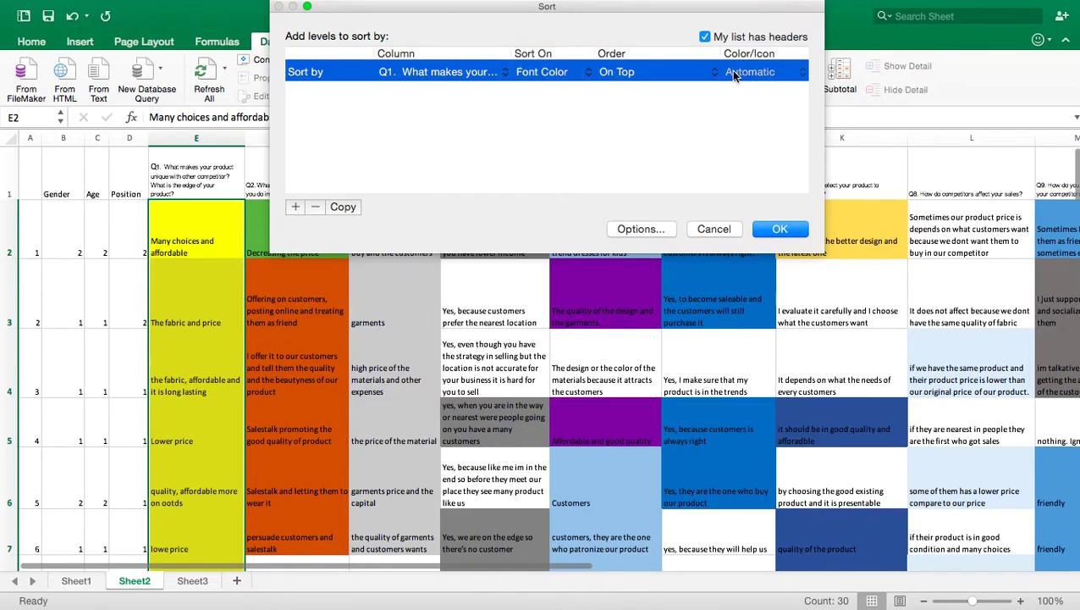
{"action": "left_click", "coordinate": [548, 76]}
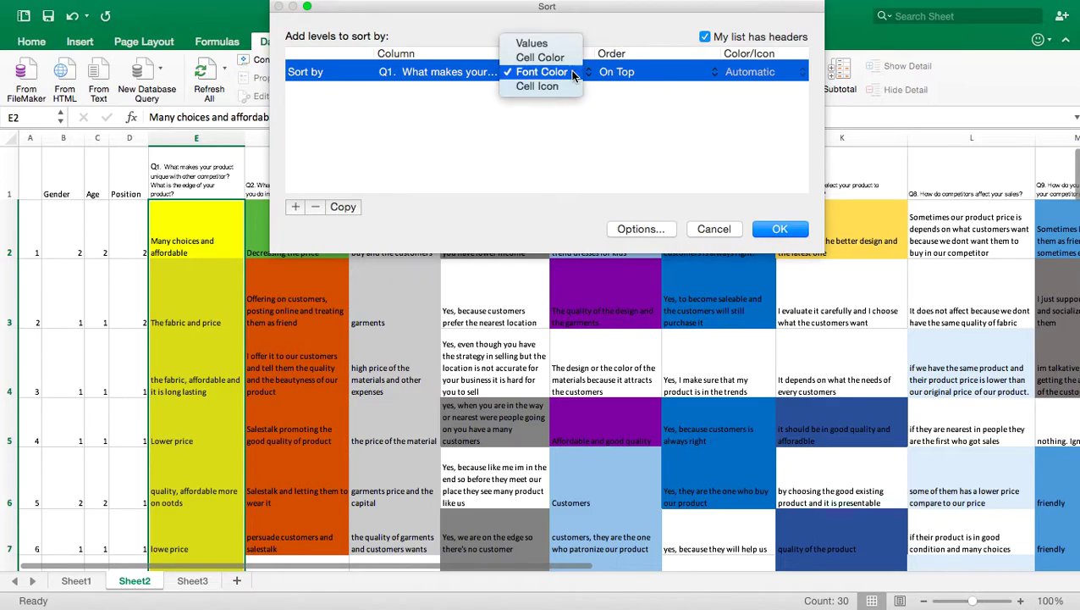
{"action": "left_click", "coordinate": [751, 74]}
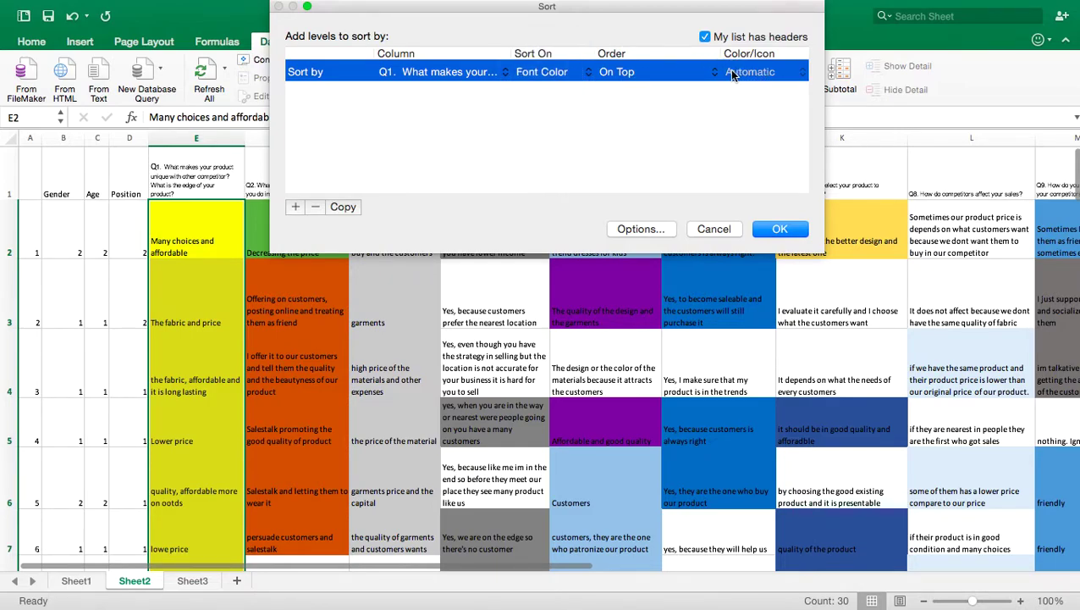
{"action": "left_click", "coordinate": [584, 76]}
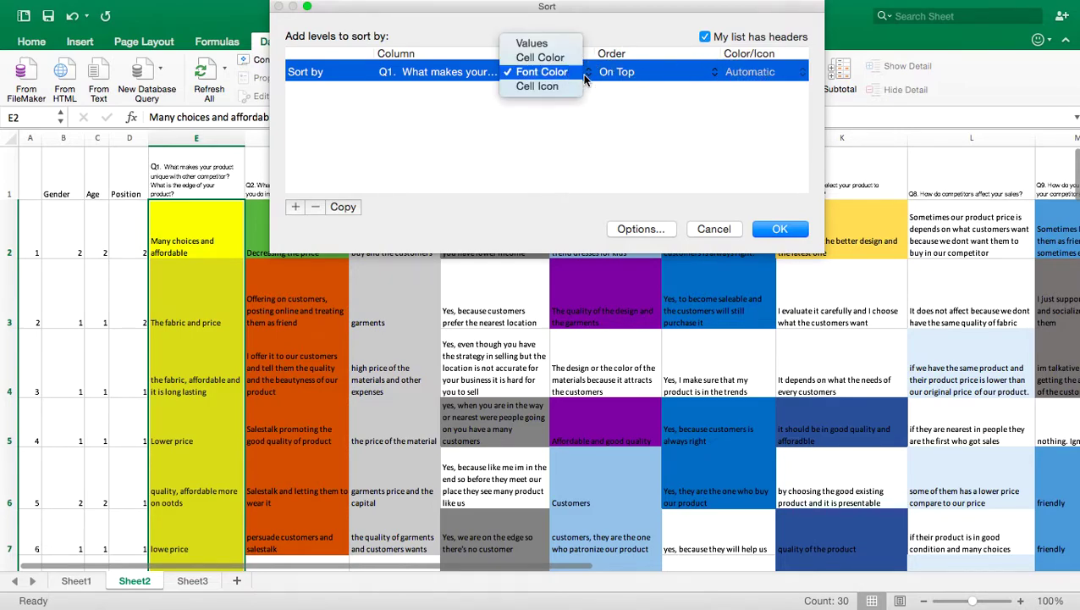
{"action": "left_click", "coordinate": [613, 77]}
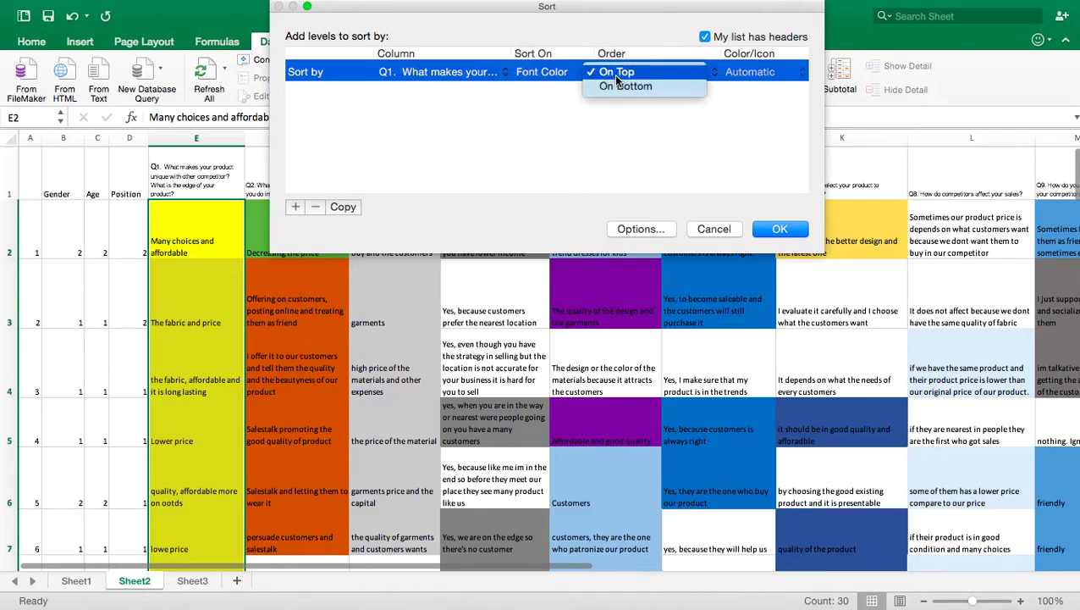
{"action": "left_click", "coordinate": [614, 74]}
{"action": "left_click", "coordinate": [780, 228]}
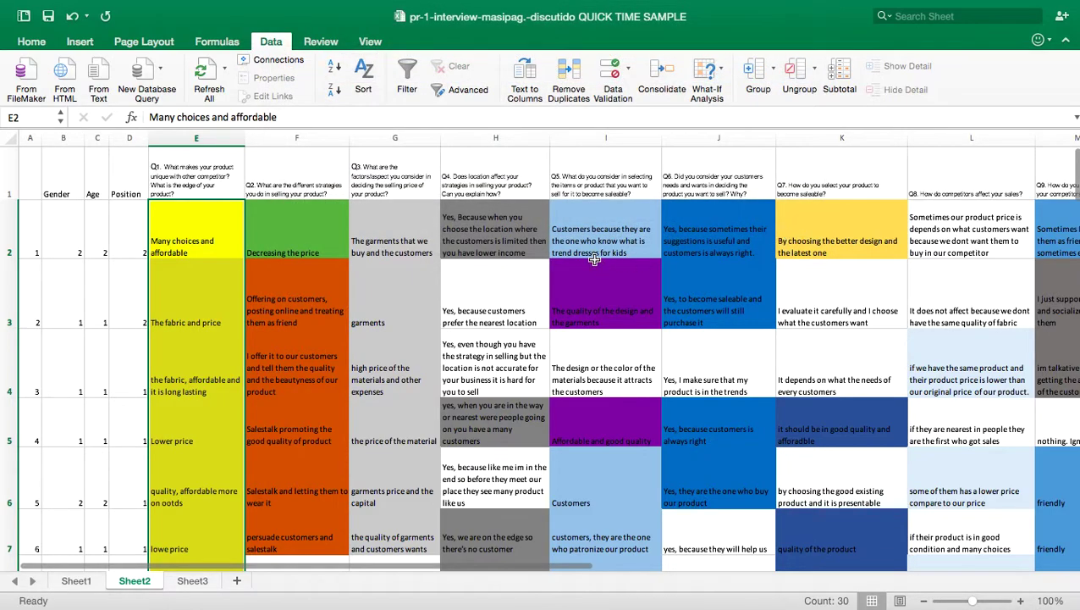
{"action": "scroll", "coordinate": [452, 323], "scroll_direction": "down", "scroll_amount": 10}
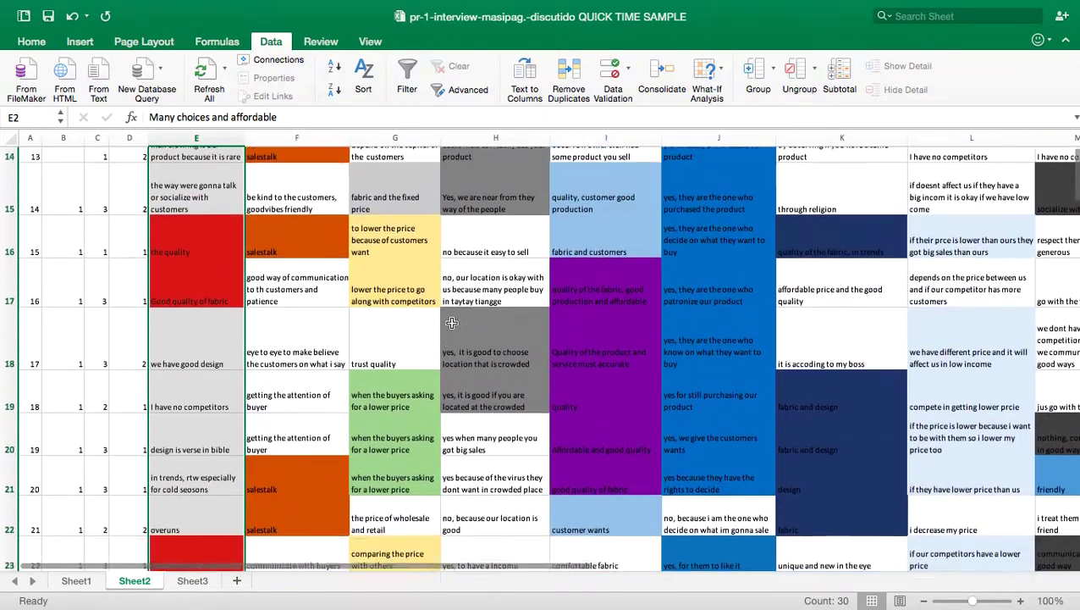
- Sort only the Q1 answers in E2:E31 by cell color with red on top, continuing with the current selection
{"action": "scroll", "coordinate": [452, 323], "scroll_direction": "up", "scroll_amount": 5}
{"action": "left_click", "coordinate": [363, 78]}
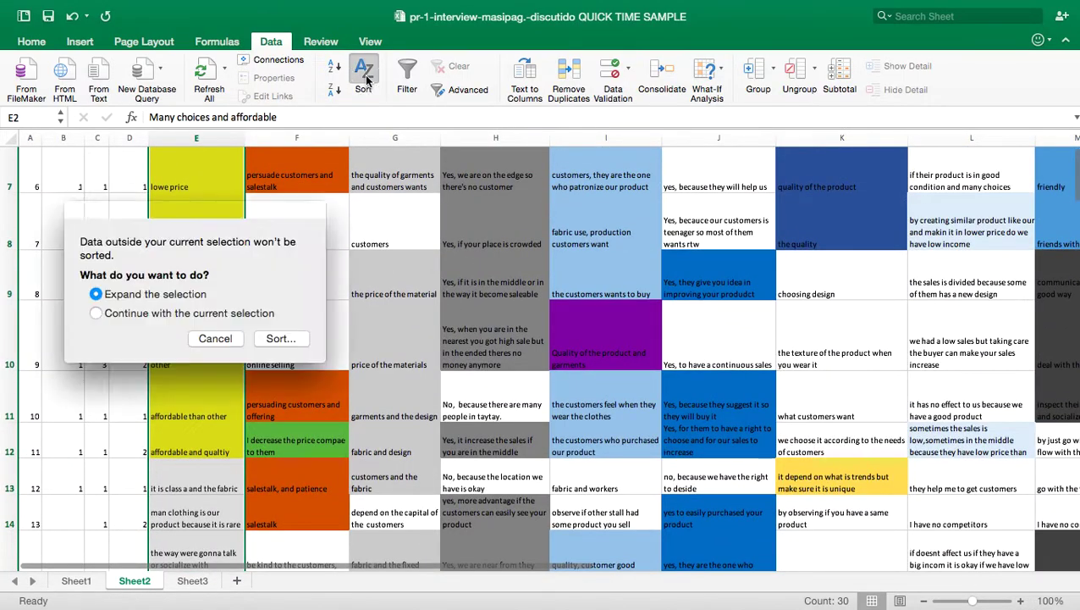
{"action": "left_click", "coordinate": [272, 339]}
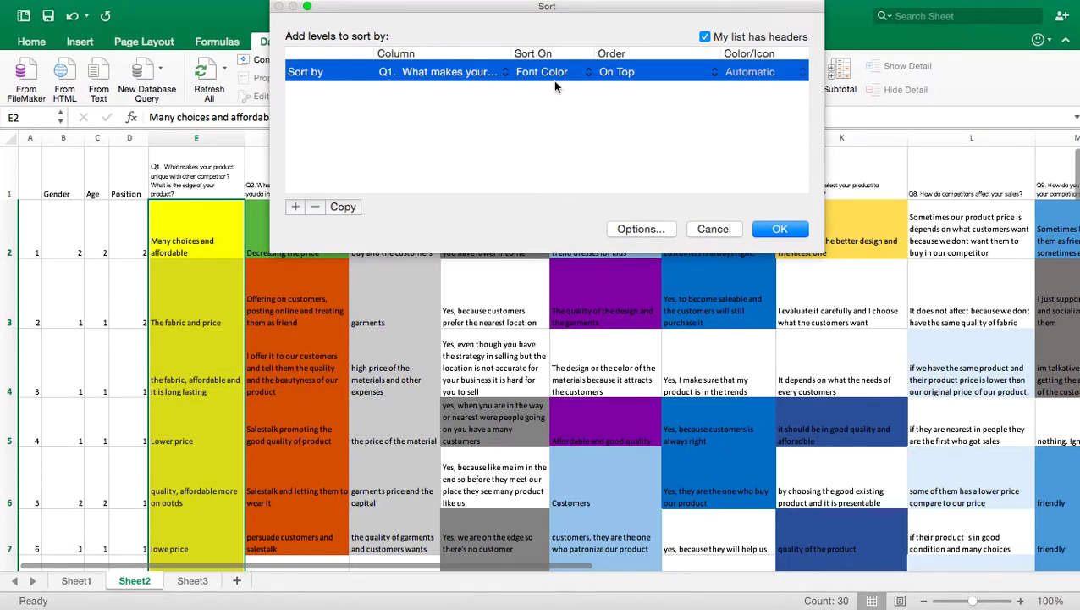
{"action": "left_click", "coordinate": [555, 73]}
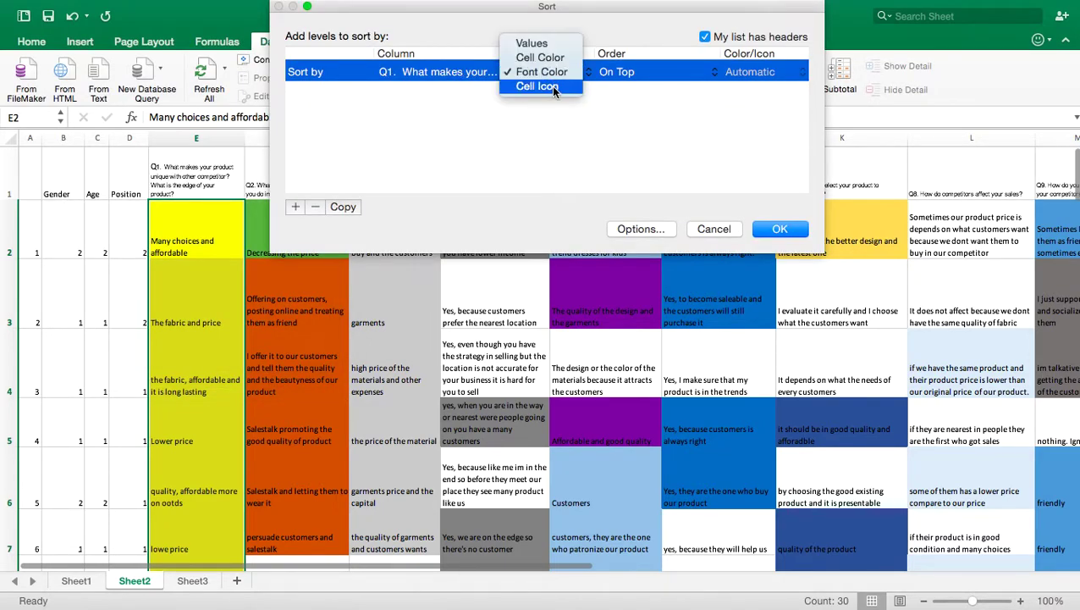
{"action": "left_click", "coordinate": [542, 57]}
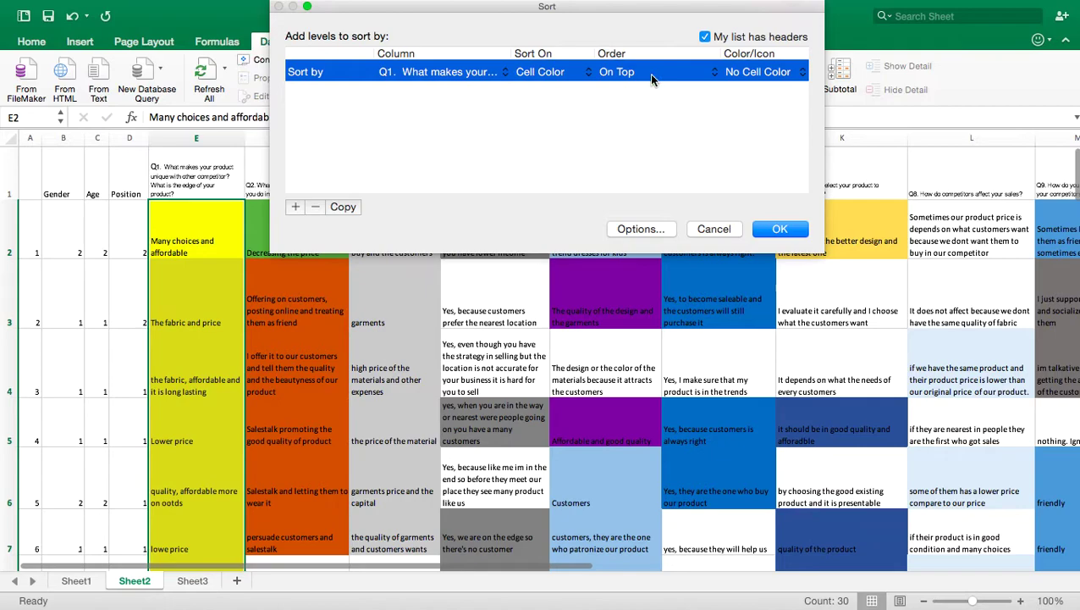
{"action": "left_click", "coordinate": [760, 75]}
{"action": "key", "text": "Escape"}
{"action": "left_click", "coordinate": [779, 233]}
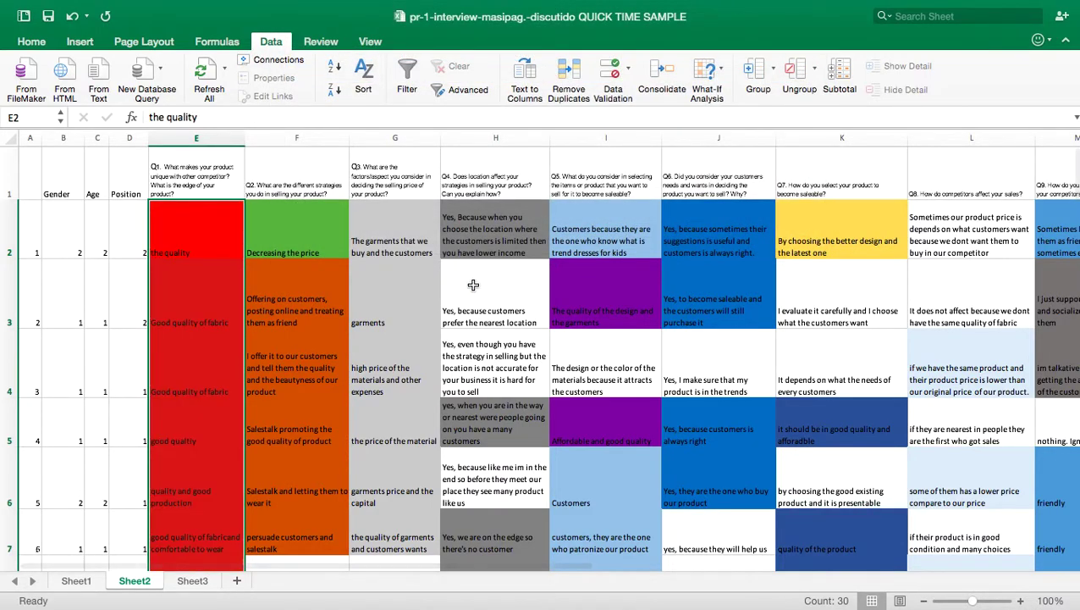
- Review the grouped red Q1 answers and record their shared theme "quality" in E37, below "affordable/price"
{"action": "scroll", "coordinate": [273, 344], "scroll_direction": "down", "scroll_amount": 5}
{"action": "scroll", "coordinate": [273, 345], "scroll_direction": "up", "scroll_amount": 5}
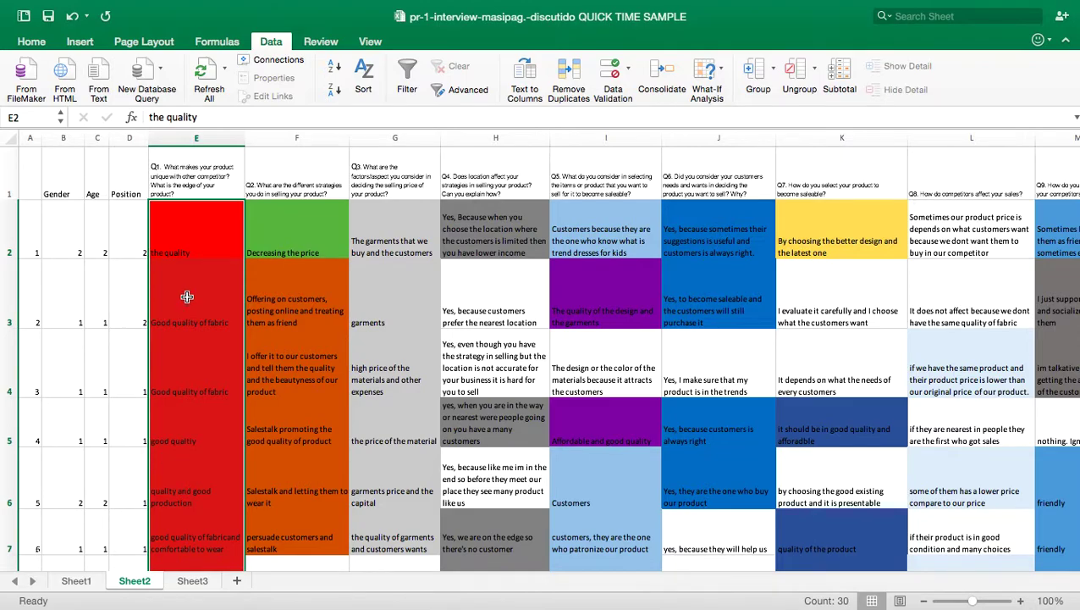
{"action": "scroll", "coordinate": [196, 403], "scroll_direction": "down", "scroll_amount": 3}
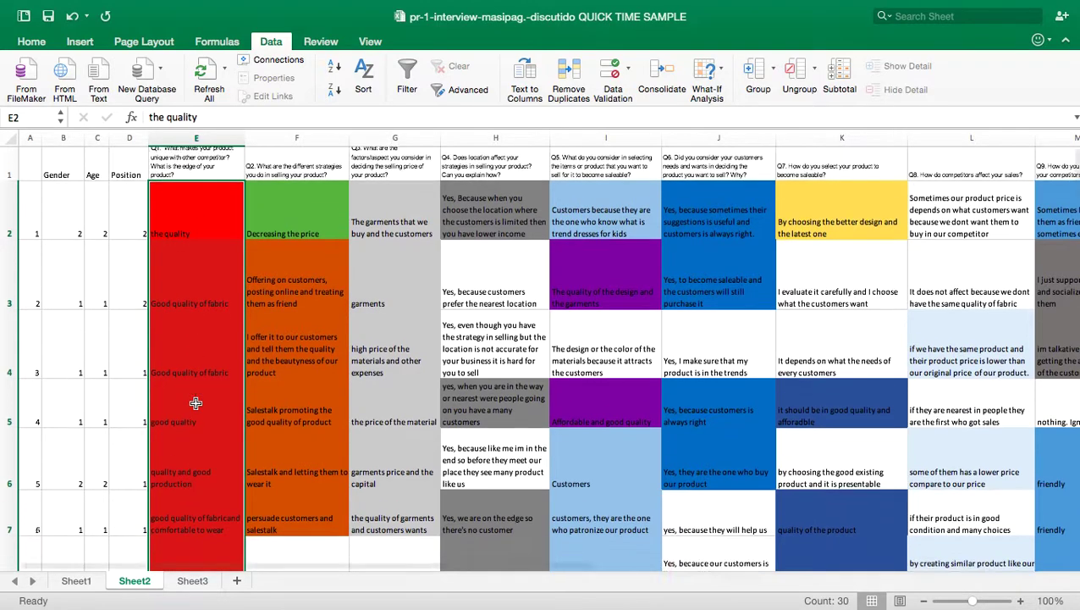
{"action": "scroll", "coordinate": [193, 408], "scroll_direction": "down", "scroll_amount": 10}
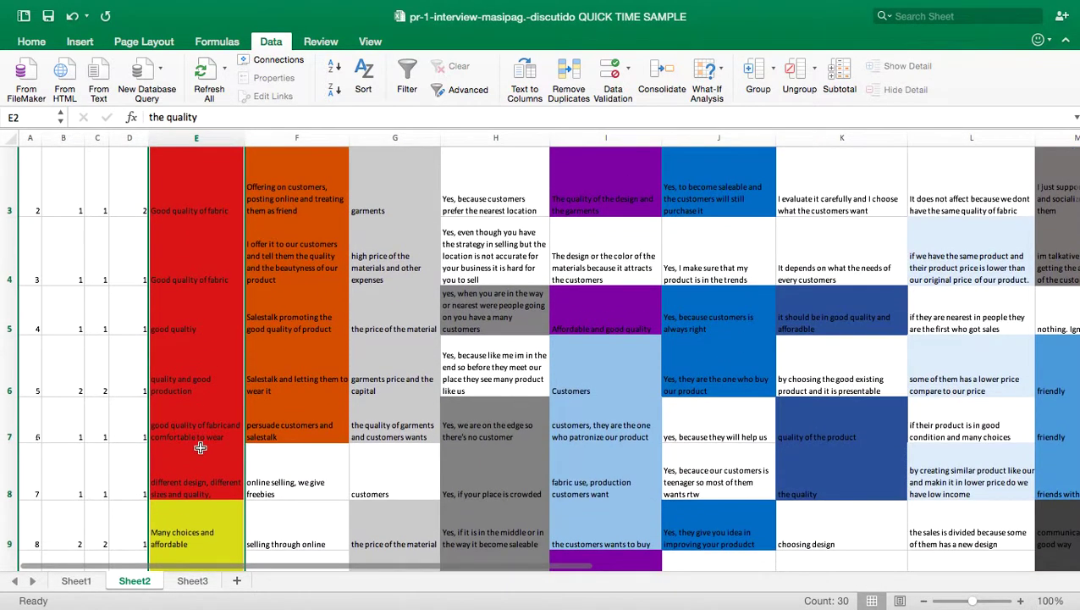
{"action": "scroll", "coordinate": [200, 446], "scroll_direction": "down", "scroll_amount": 2}
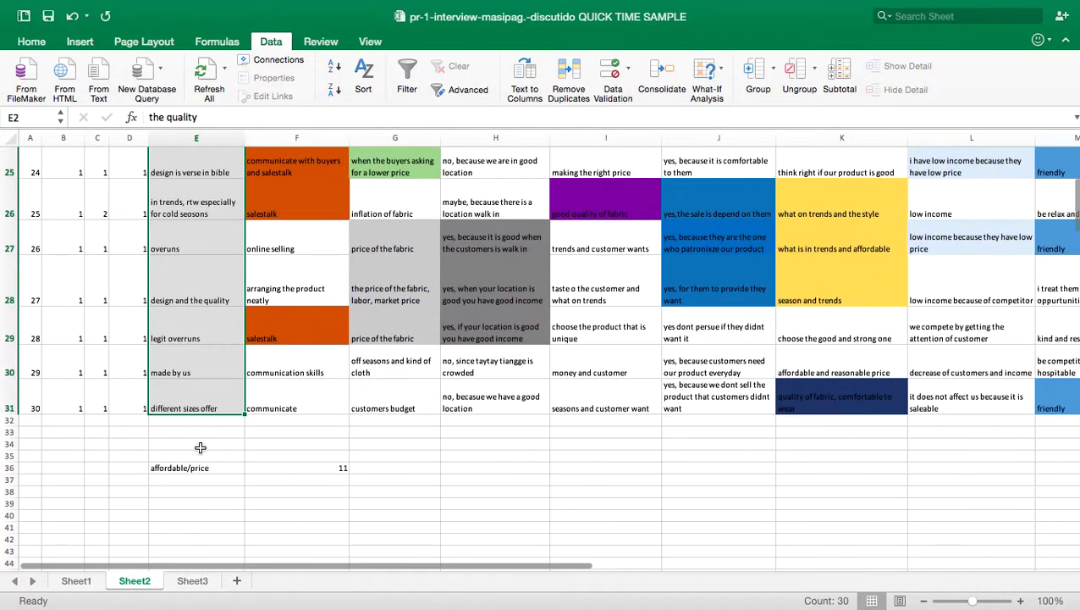
{"action": "left_click", "coordinate": [182, 448]}
{"action": "type", "text": "quality"}
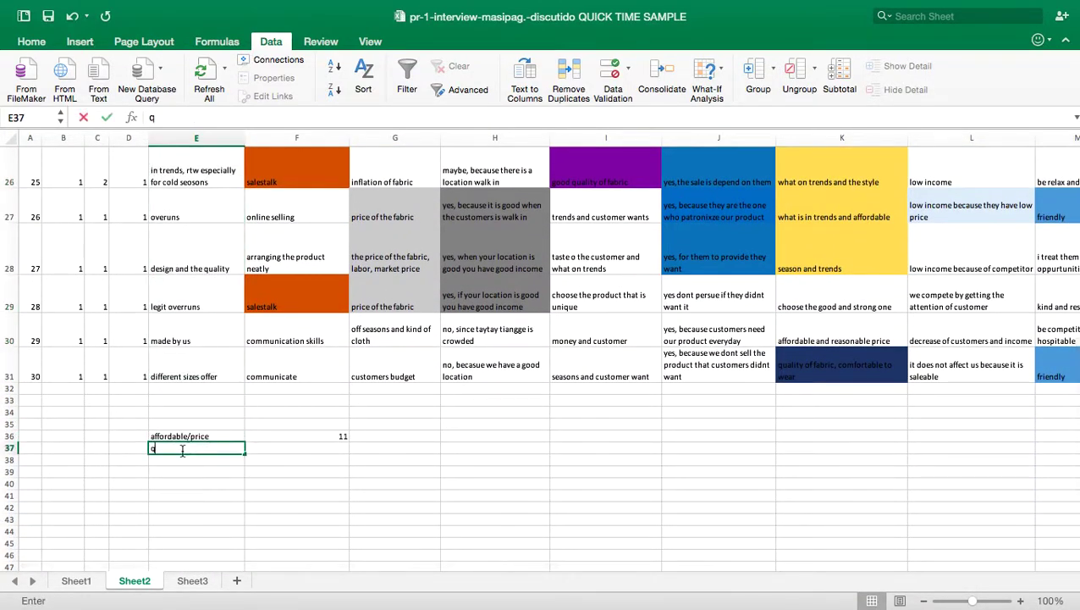
- Count the red Q1 answers from E2 to E8 and enter 7 in F37 beside "quality"
{"action": "left_click", "coordinate": [294, 447]}
{"action": "scroll", "coordinate": [144, 290], "scroll_direction": "up", "scroll_amount": 5}
{"action": "scroll", "coordinate": [144, 290], "scroll_direction": "up", "scroll_amount": 8}
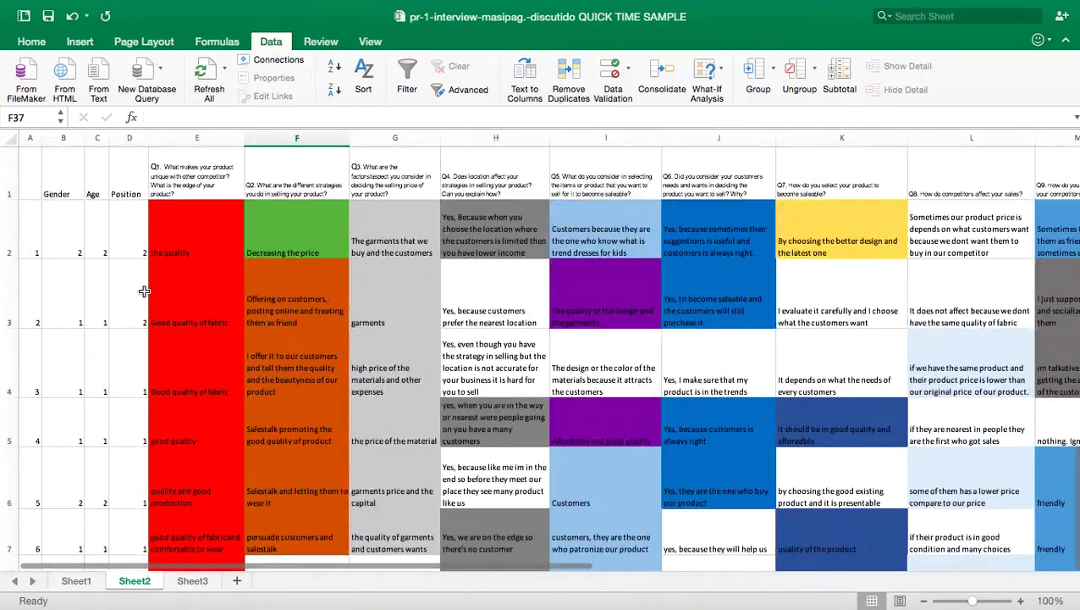
{"action": "scroll", "coordinate": [181, 381], "scroll_direction": "down", "scroll_amount": 1}
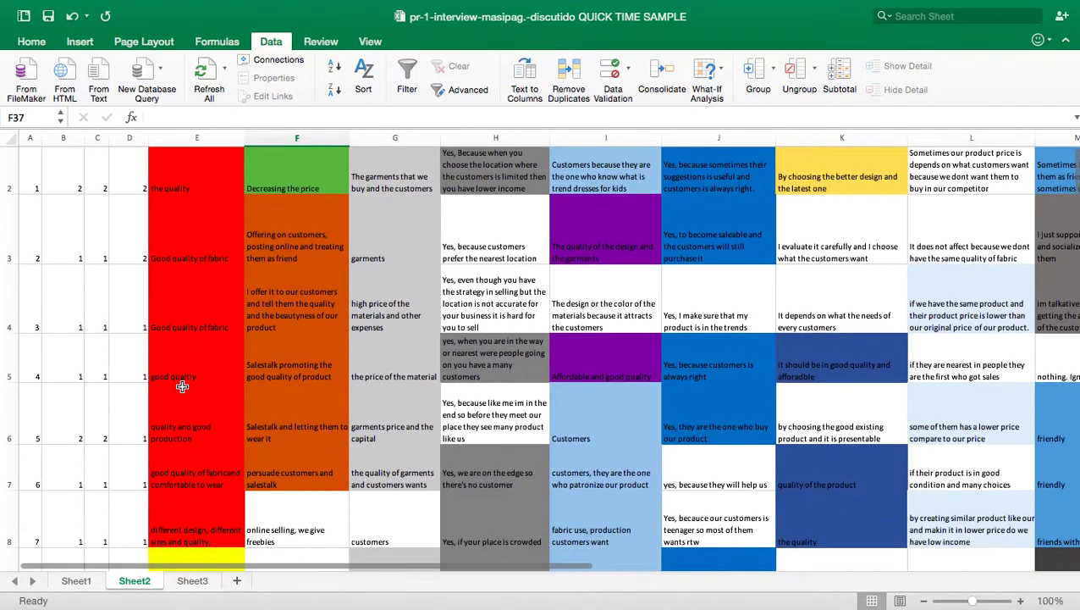
{"action": "scroll", "coordinate": [195, 495], "scroll_direction": "down", "scroll_amount": 15}
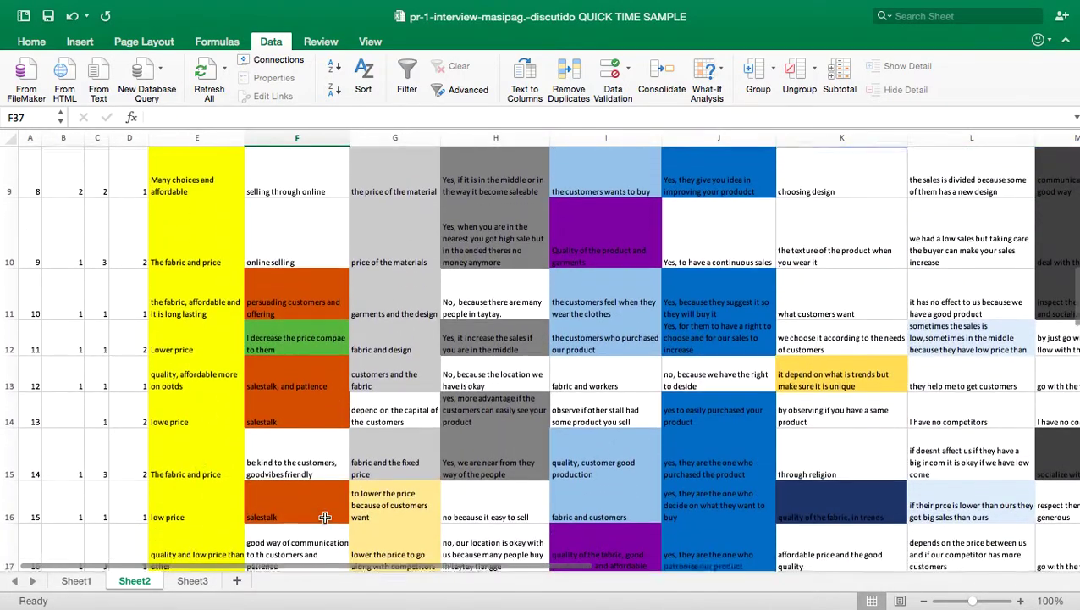
{"action": "scroll", "coordinate": [325, 516], "scroll_direction": "down", "scroll_amount": 5}
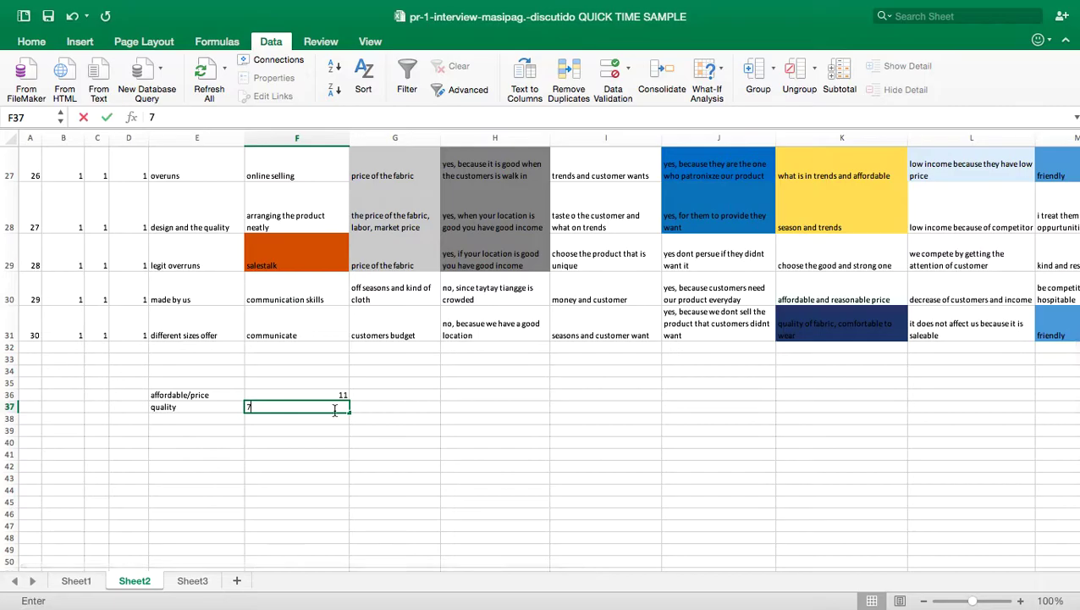
- Select E38 for the next theme and look through the remaining Q1 answers above it
{"action": "left_click", "coordinate": [187, 420]}
{"action": "scroll", "coordinate": [188, 420], "scroll_direction": "up", "scroll_amount": 15}
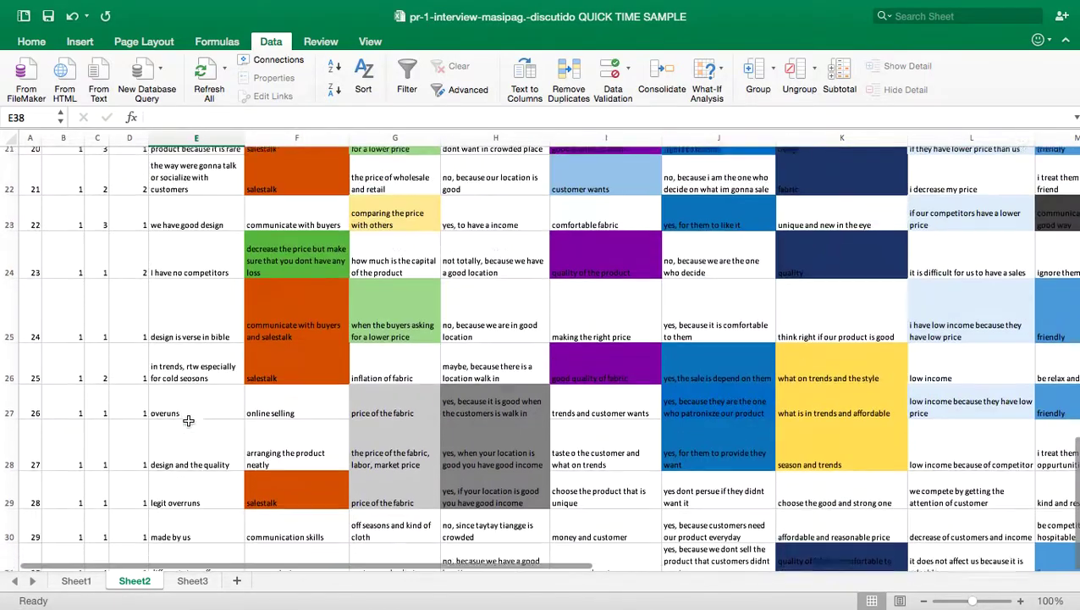
{"action": "scroll", "coordinate": [188, 420], "scroll_direction": "down", "scroll_amount": 8}
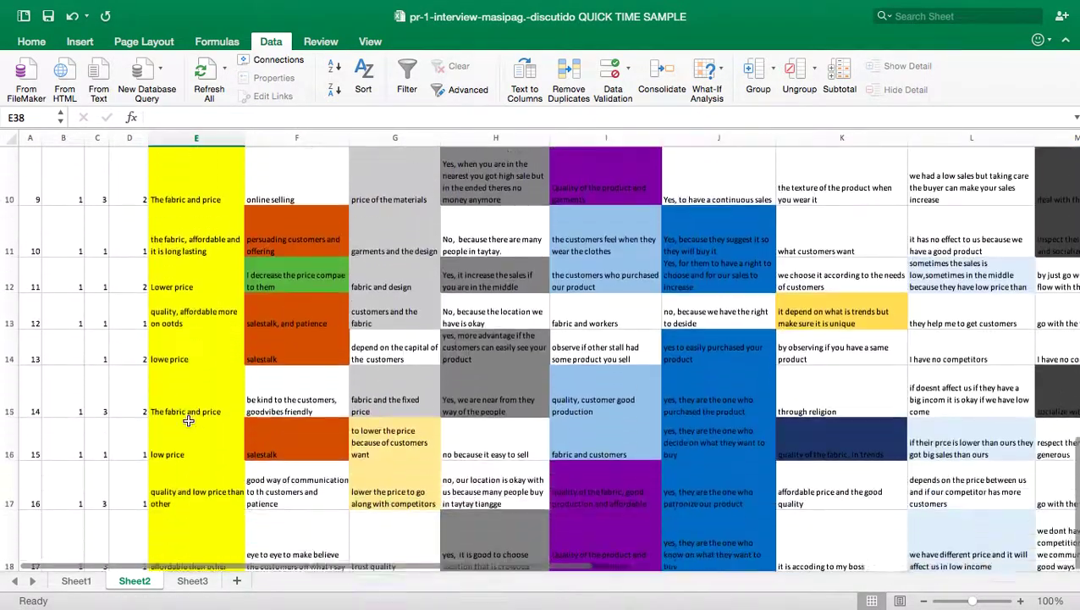